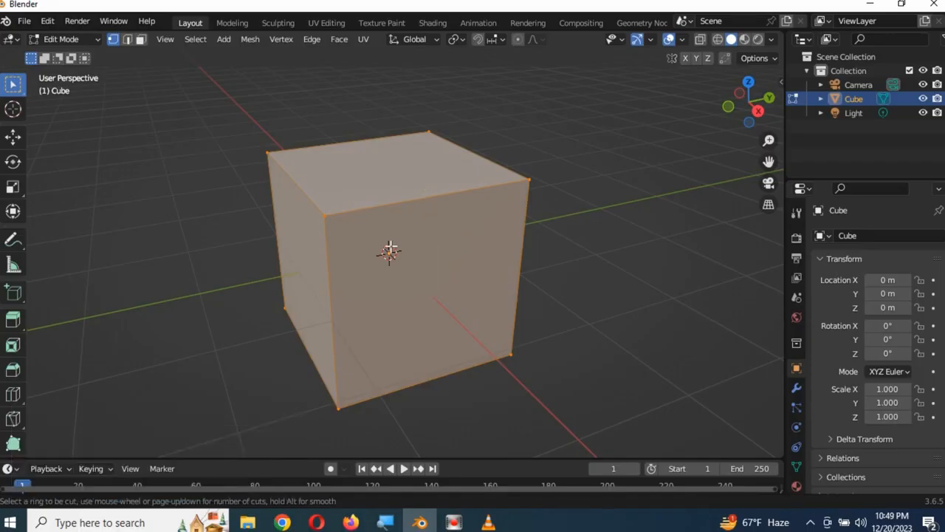
Add a horizontal loop cut around the cube, slid up close to its top edge.
click(327, 247)
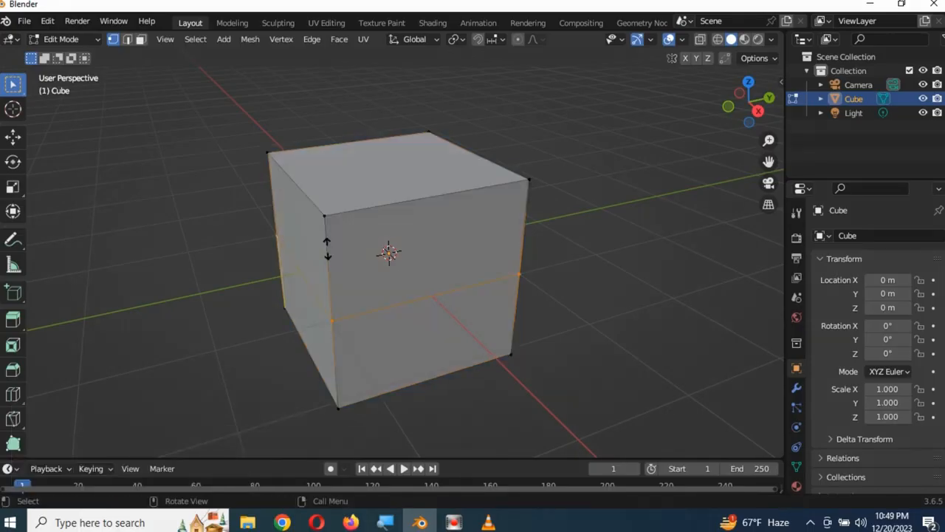
click(350, 179)
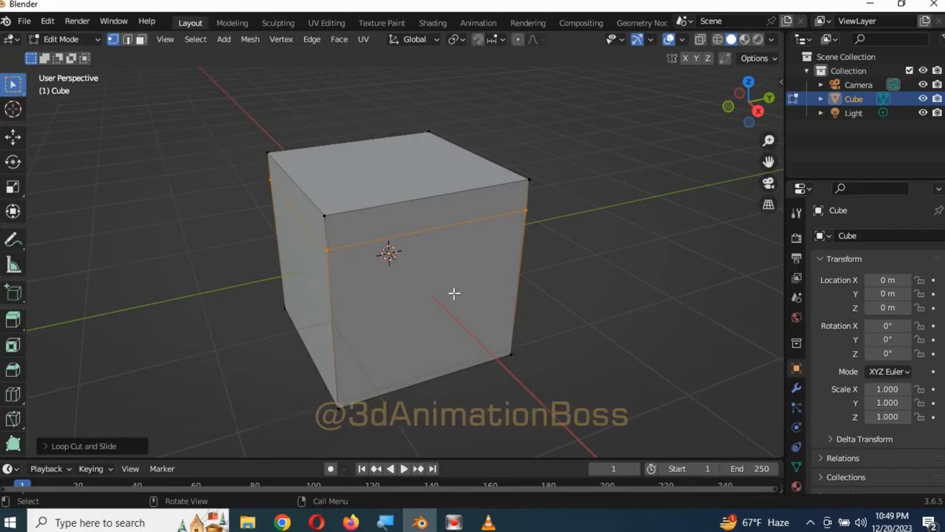
Select the ring of faces above the loop cut and extrude it outward along normals by about 0.07 m to form a lid rim.
click(141, 40)
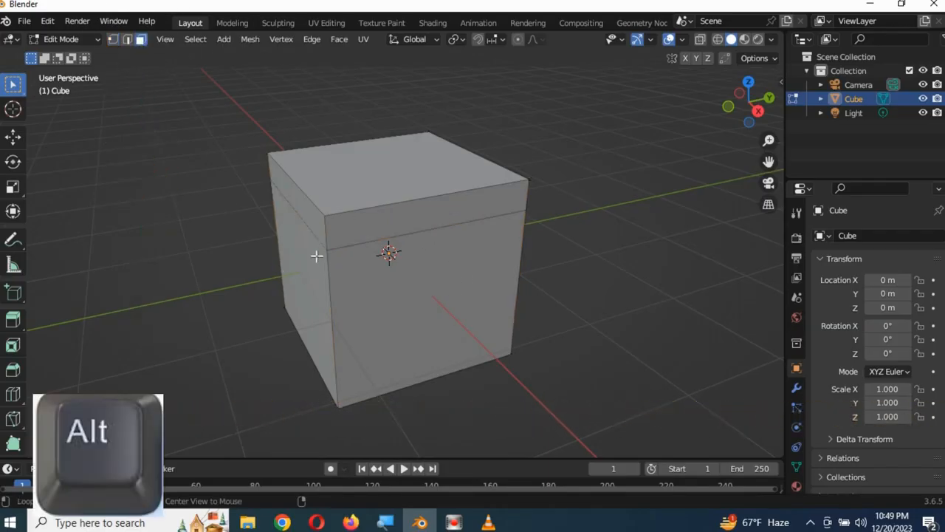
alt+click(324, 234)
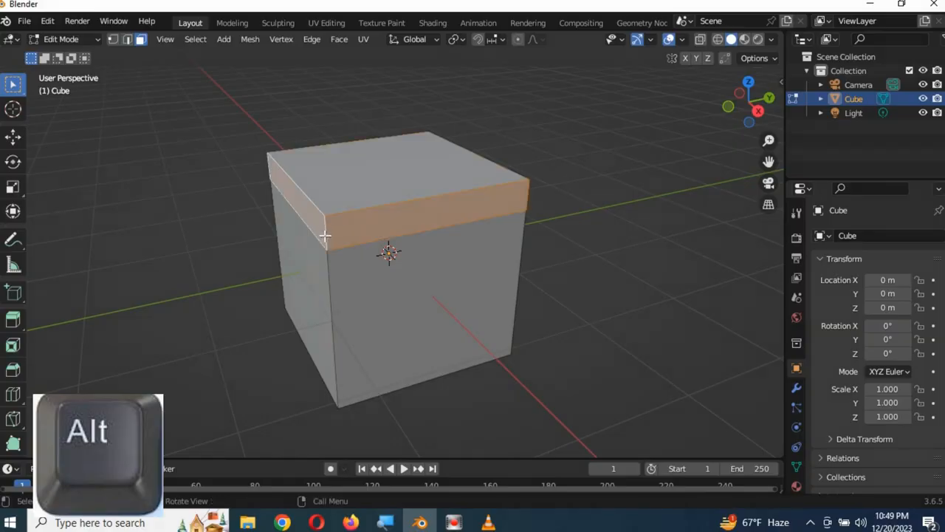
middle_drag(468, 211, 481, 253)
key(alt+e)
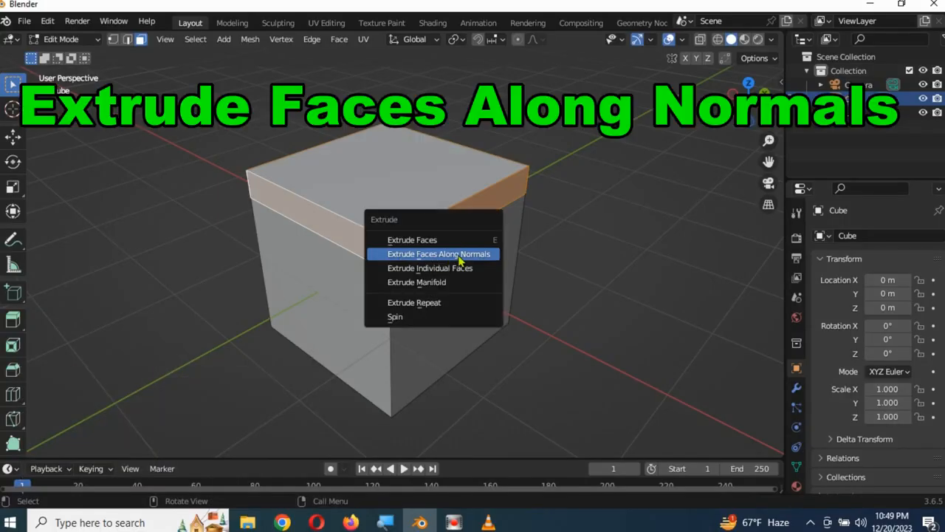
click(477, 260)
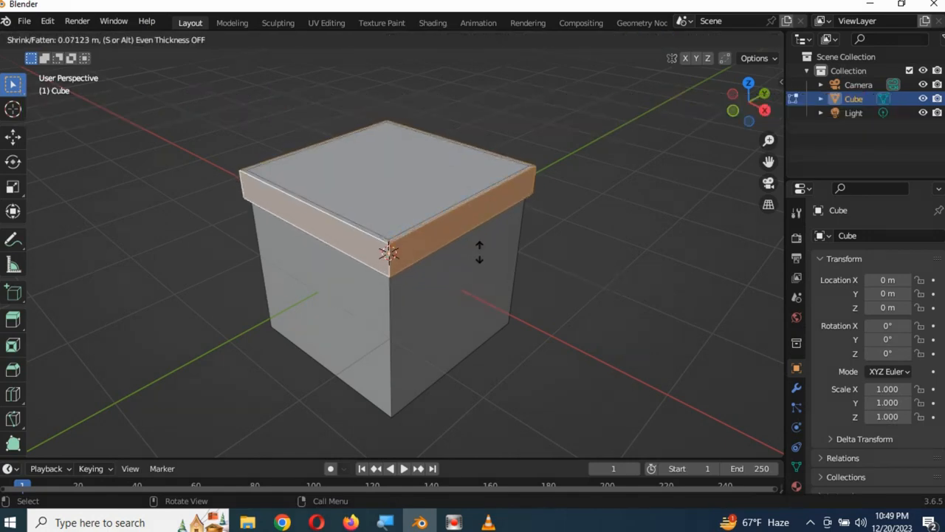
click(480, 252)
Add two vertical loop cuts around the box and lid, spaced about evenly across the side facing the X axis.
middle_drag(535, 257, 513, 268)
middle_drag(517, 318, 475, 268)
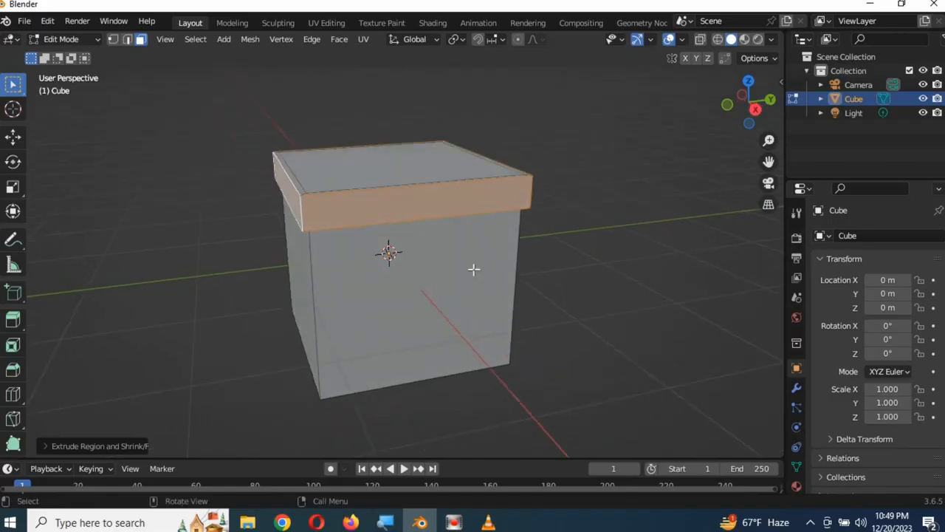
key(ctrl+r)
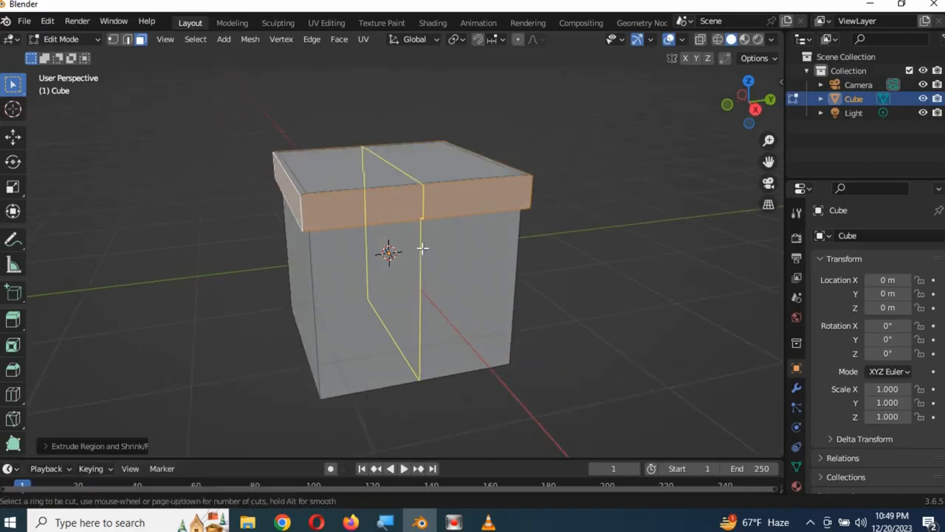
scroll(423, 249, up, 1)
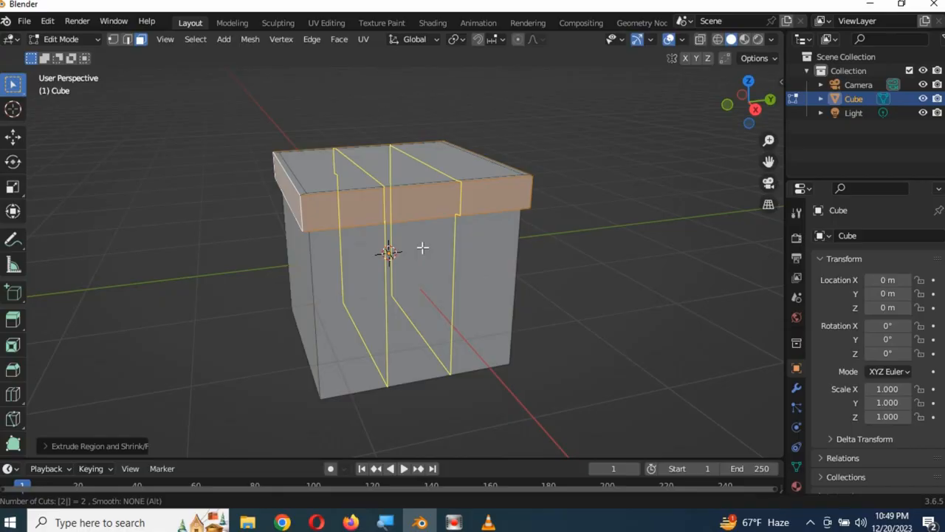
click(423, 247)
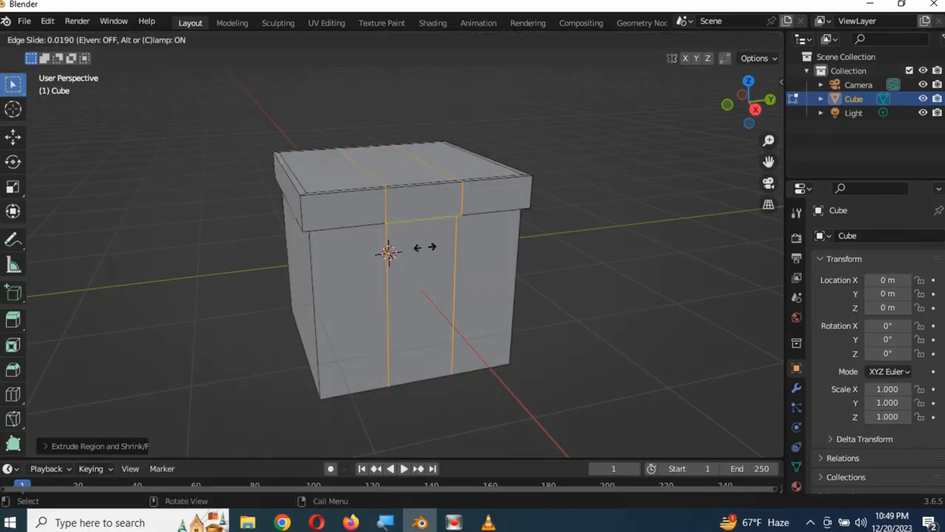
click(418, 248)
Add two more vertical loop cuts around the box, perpendicular to the first pair, across the side facing the Y axis.
middle_drag(414, 321, 500, 323)
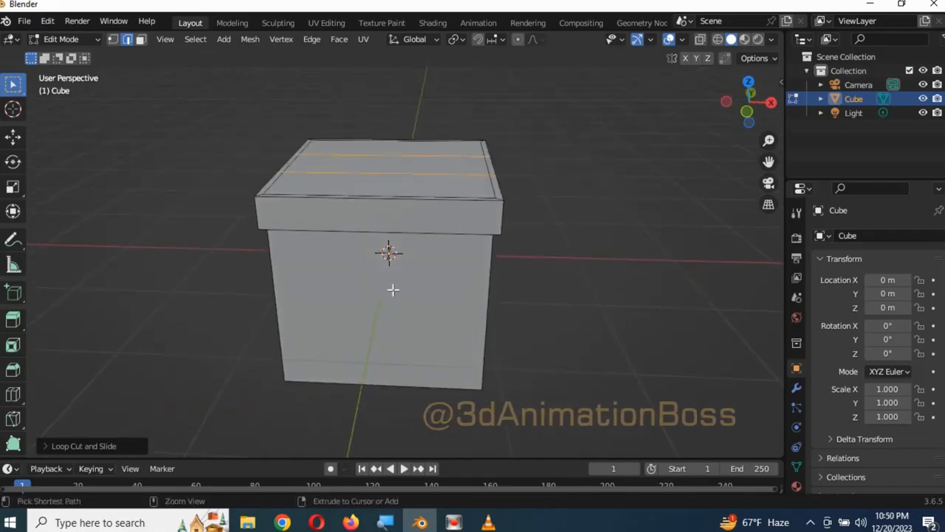
key(ctrl+r)
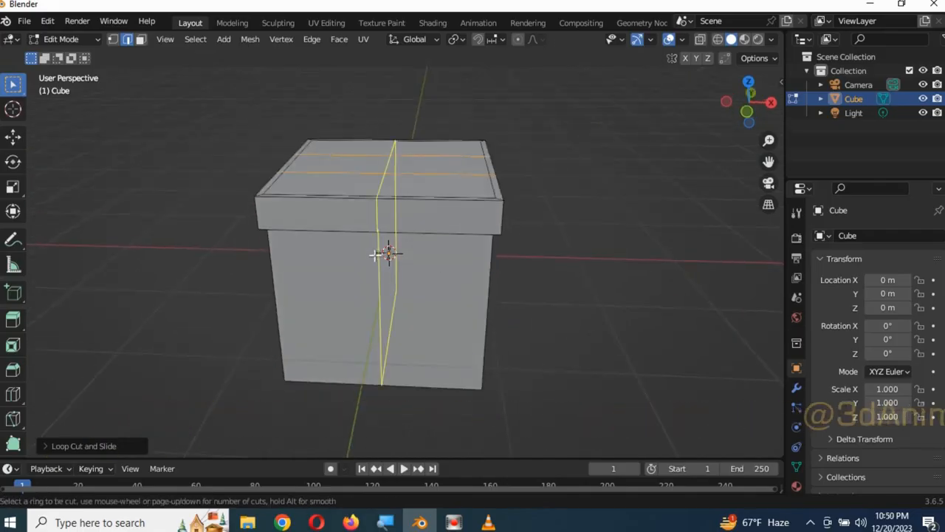
key(2)
click(373, 255)
click(373, 254)
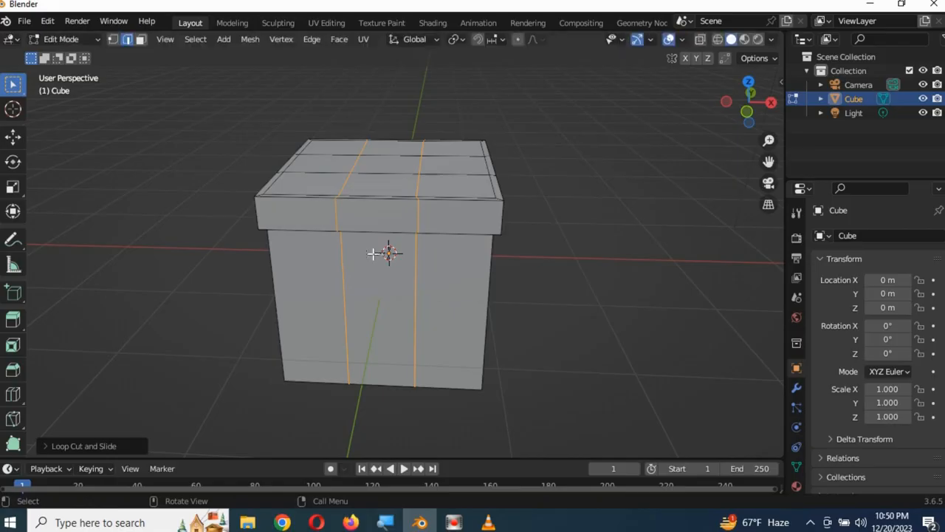
Select both crossing middle face bands and extrude them along normals by about 0.045 m to form the ribbon.
middle_drag(405, 289, 409, 310)
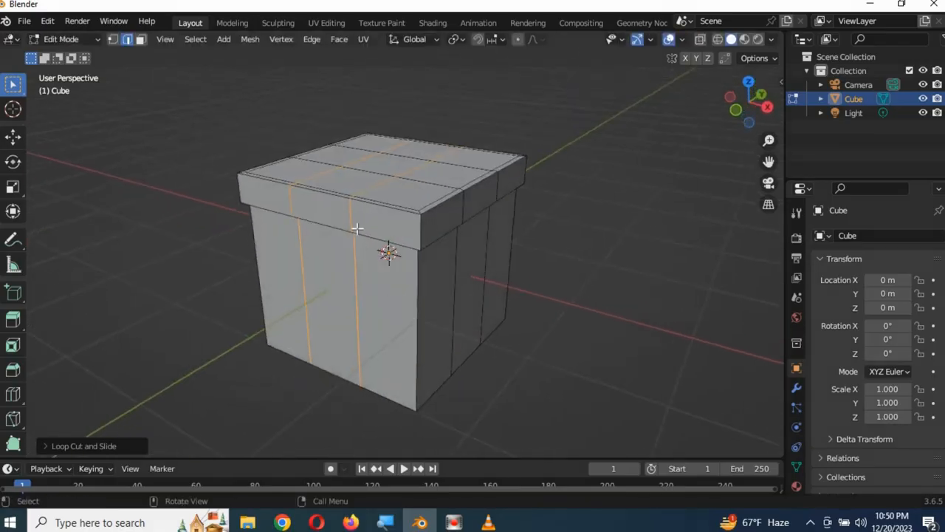
click(141, 40)
middle_drag(315, 219, 345, 243)
alt+click(343, 230)
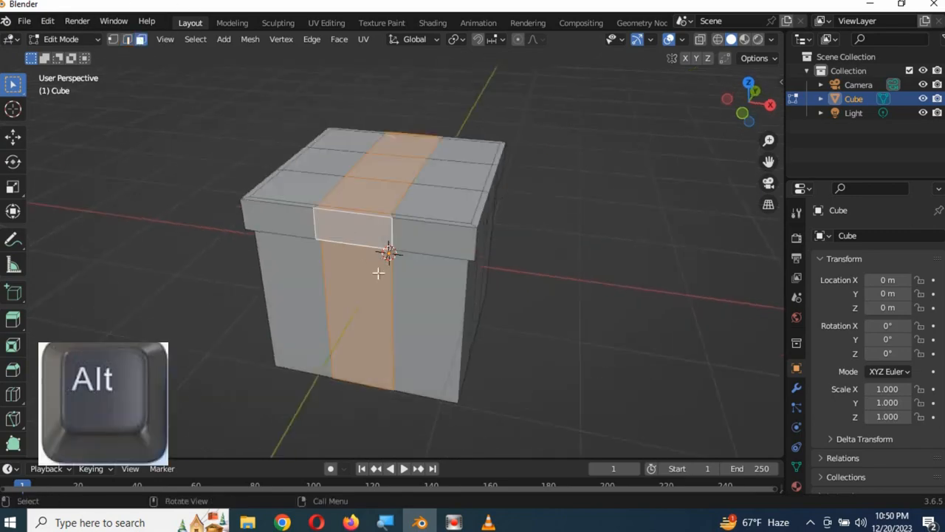
middle_drag(486, 307, 437, 271)
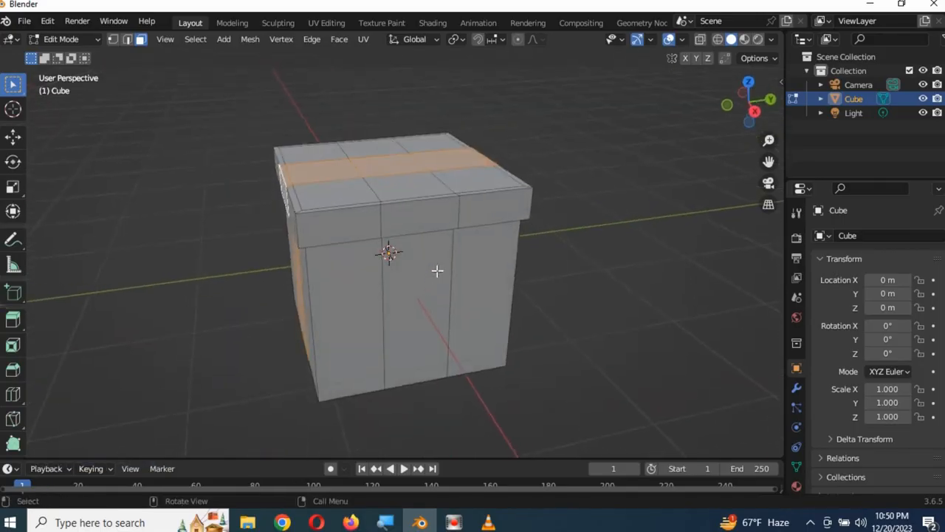
alt+shift+click(423, 219)
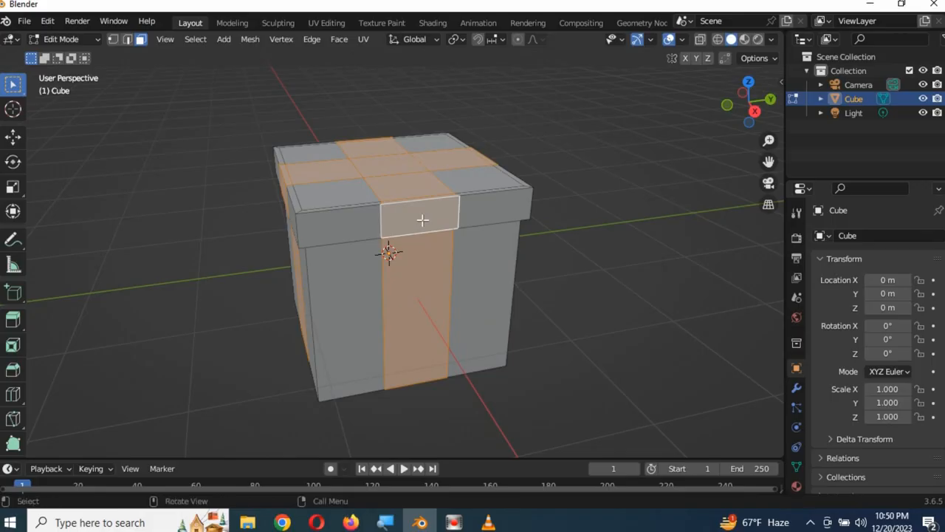
middle_drag(400, 294, 435, 285)
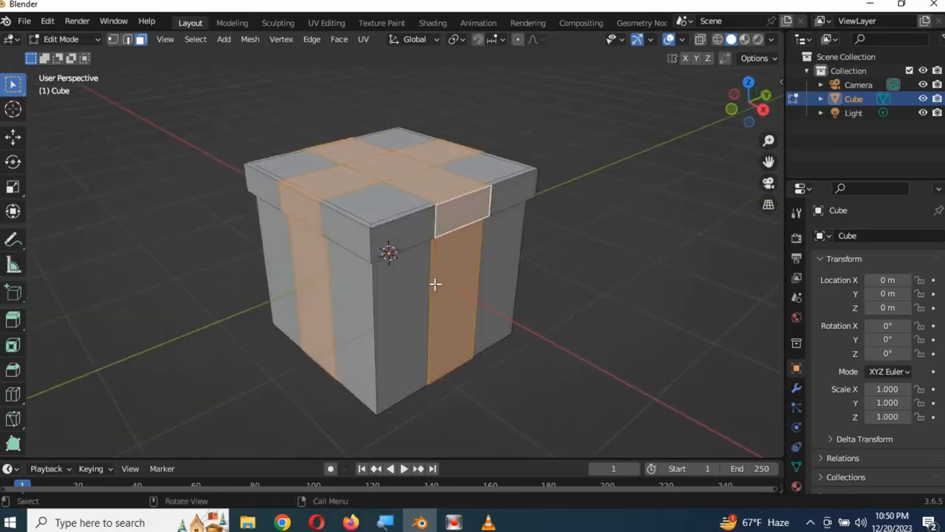
key(alt+e)
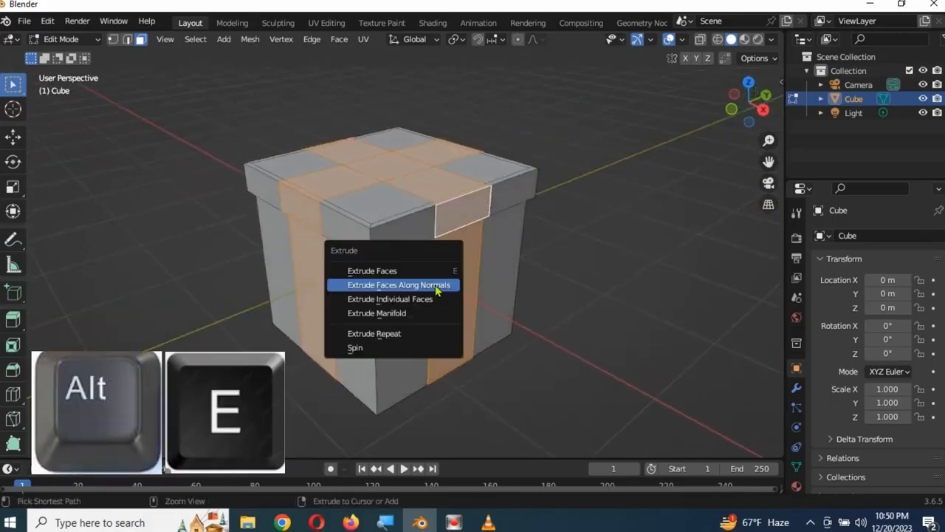
click(431, 285)
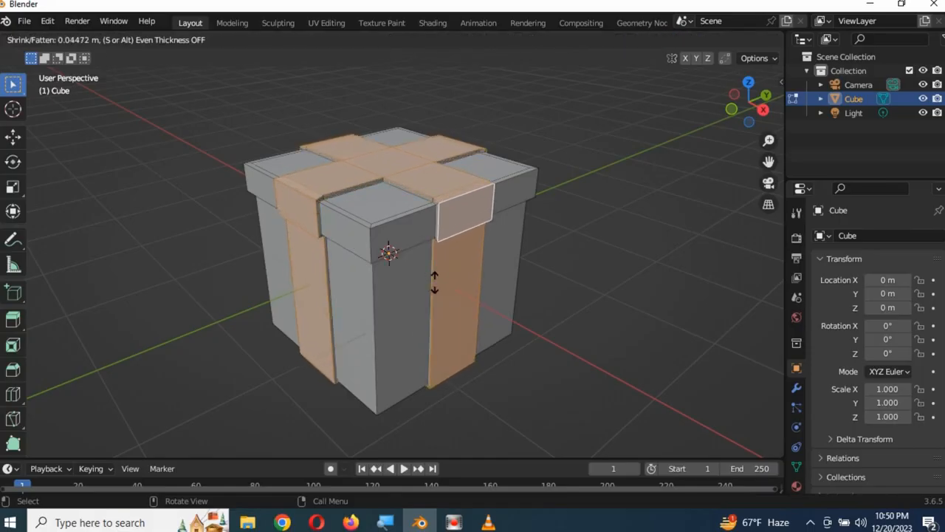
click(440, 288)
Return to Object Mode and hide the finished gift box.
middle_drag(440, 288, 489, 323)
key(Tab)
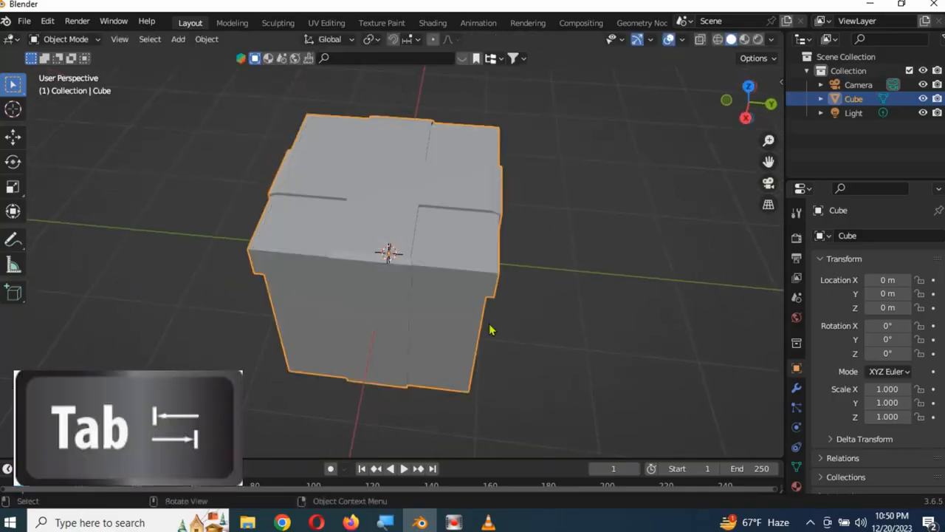
key(h)
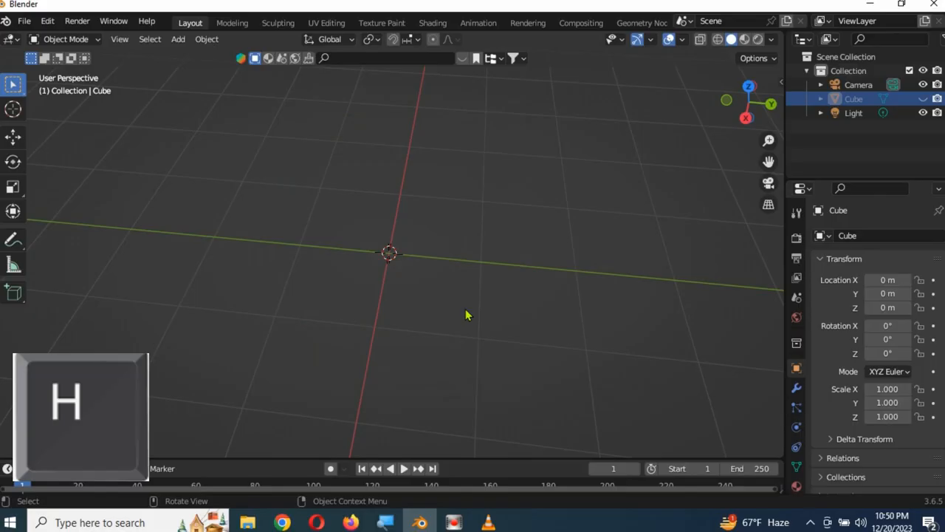
Switch to the front view and add a Bezier circle at the origin.
key(1)
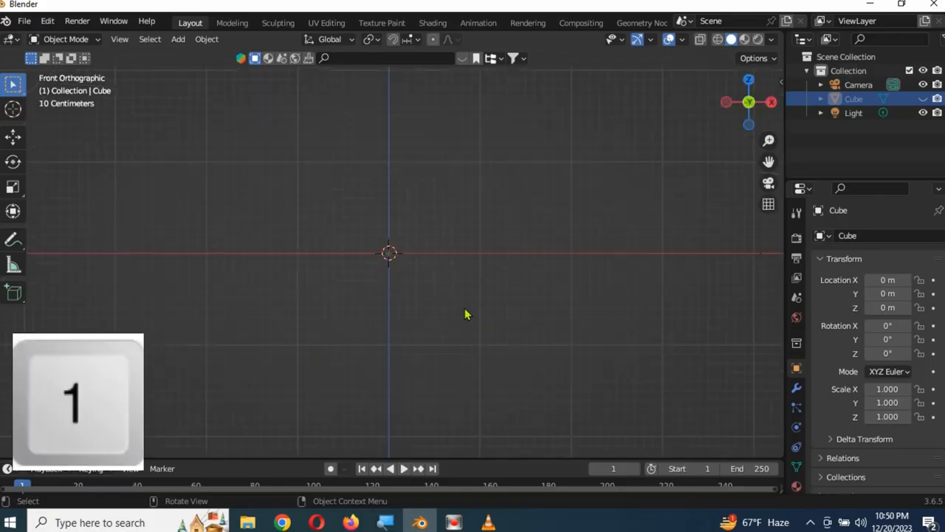
key(shift+a)
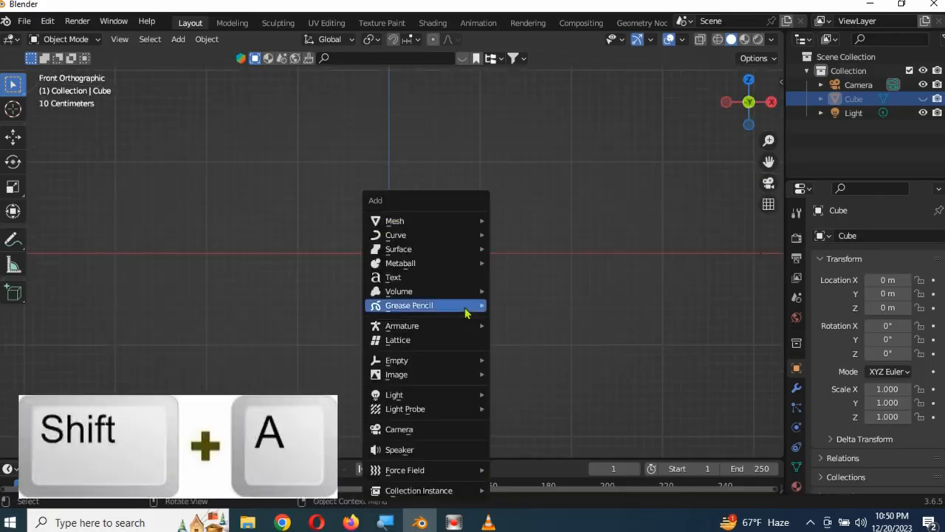
mouse_move(437, 236)
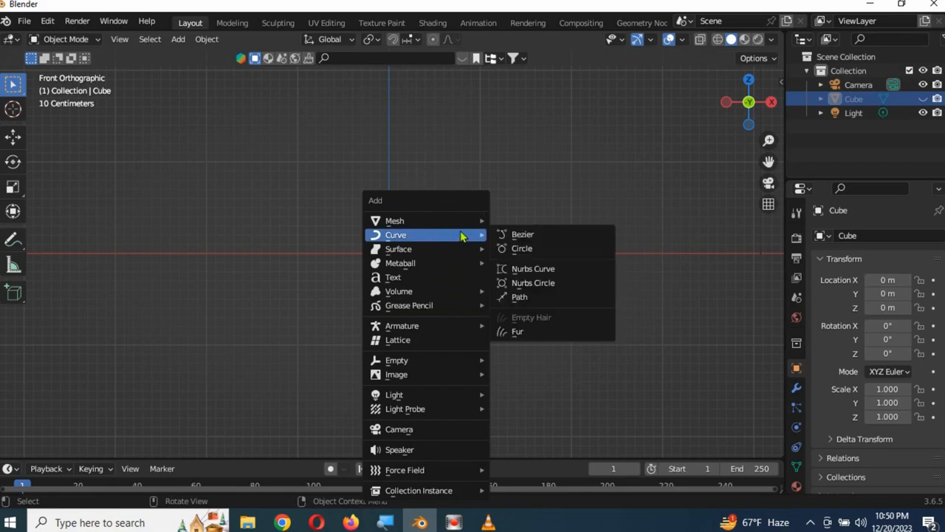
click(535, 252)
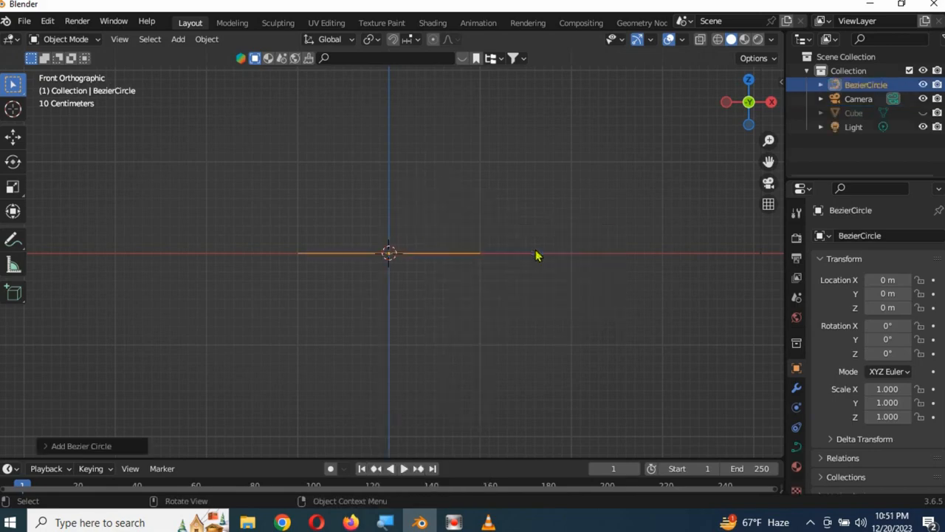
Rotate the Bezier circle 90° around the X axis.
key(r)
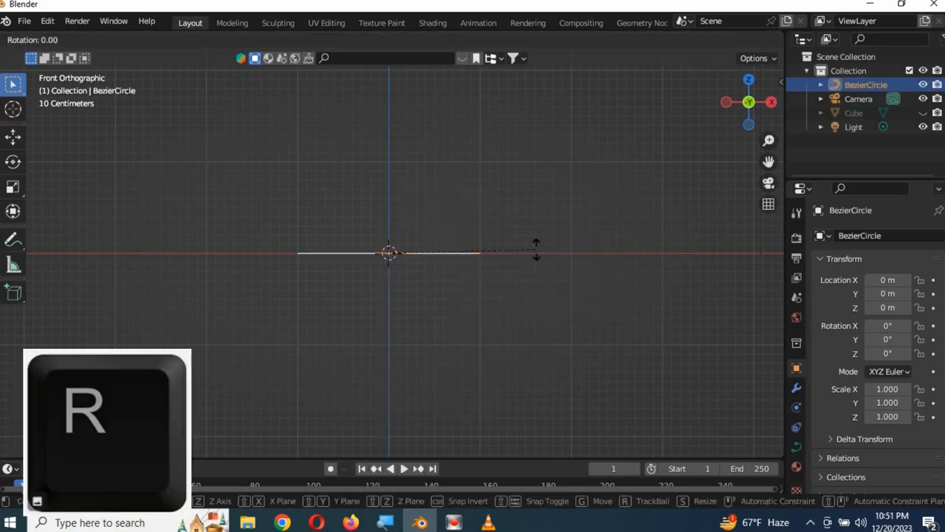
key(x)
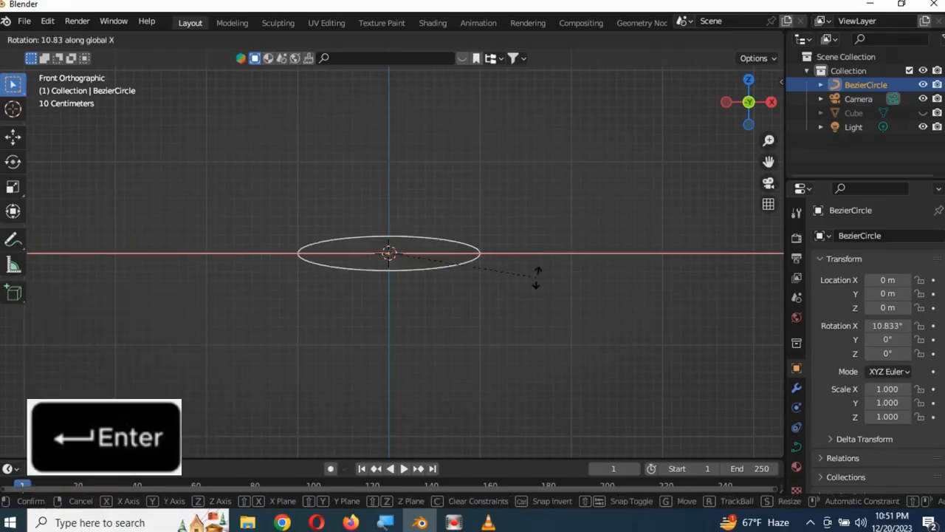
text(90)
key(Return)
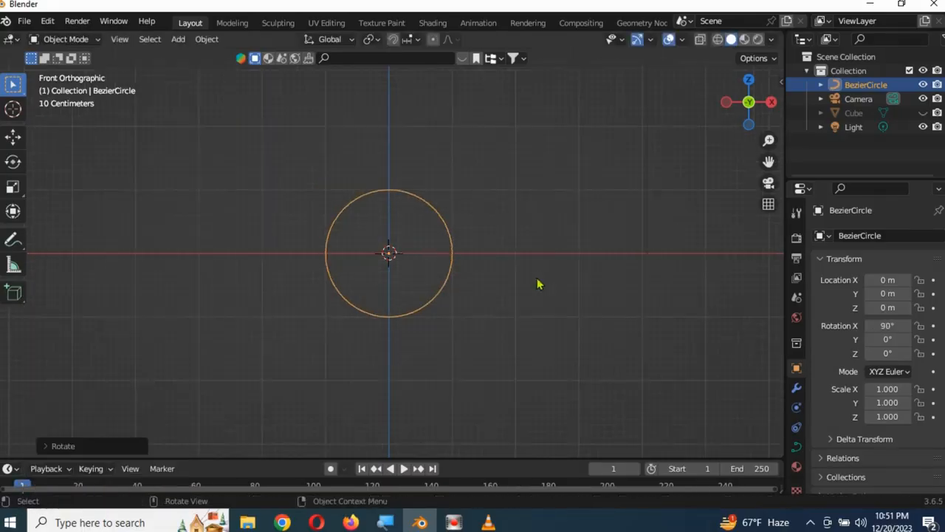
Move the Bezier circle straight up along the Z axis by about 2.46 m.
key(g)
key(z)
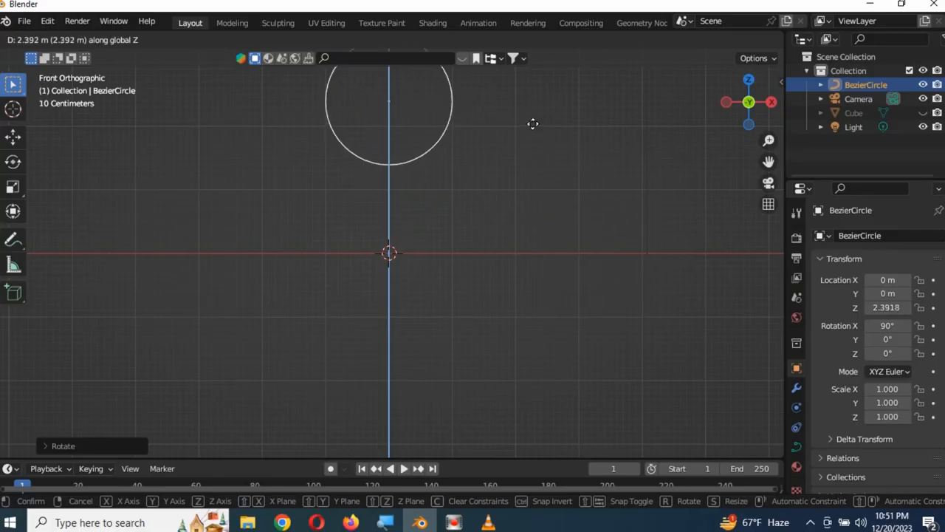
click(533, 121)
In Edit Mode, select the circle's top and bottom control points and scale them closer together along Z to make a flattened oval.
key(Tab)
scroll(562, 207, down, 3)
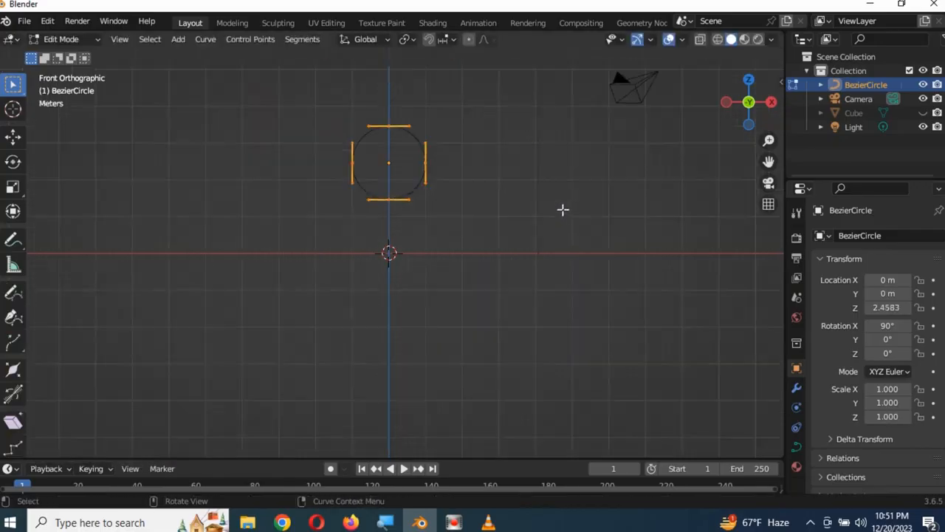
shift+middle_drag(566, 222, 564, 263)
scroll(556, 275, up, 2)
drag(384, 108, 404, 268)
key(s)
key(z)
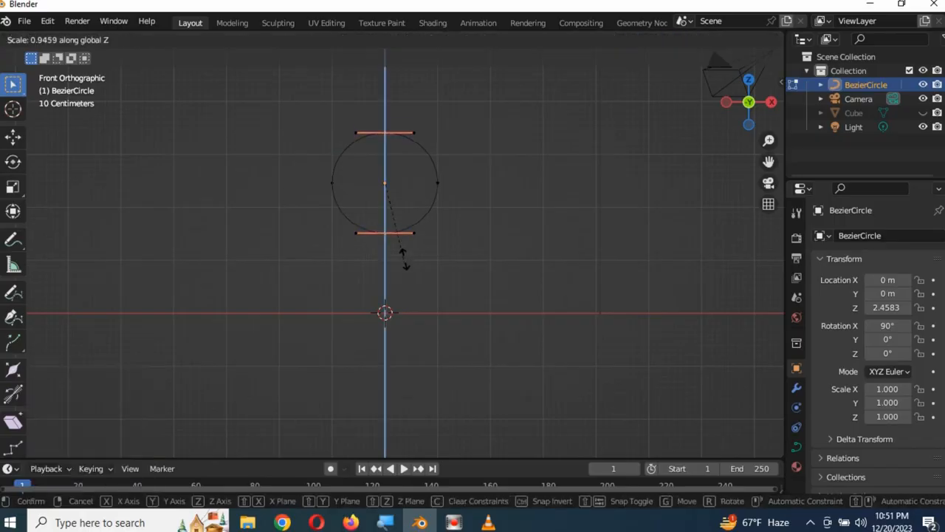
click(412, 223)
Select the oval's right control point and scale it to about 0.1 to pinch that end into a sharp tip.
scroll(491, 270, up, 3)
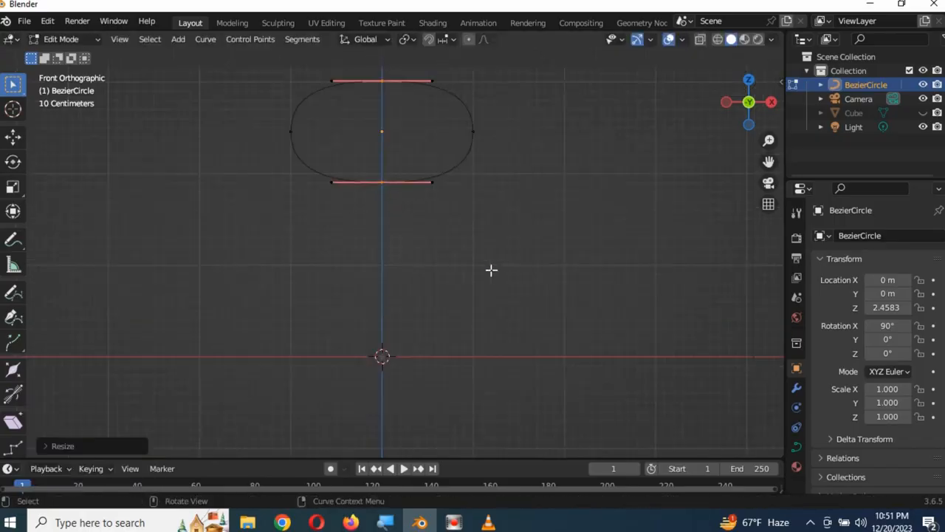
shift+middle_drag(507, 256, 510, 317)
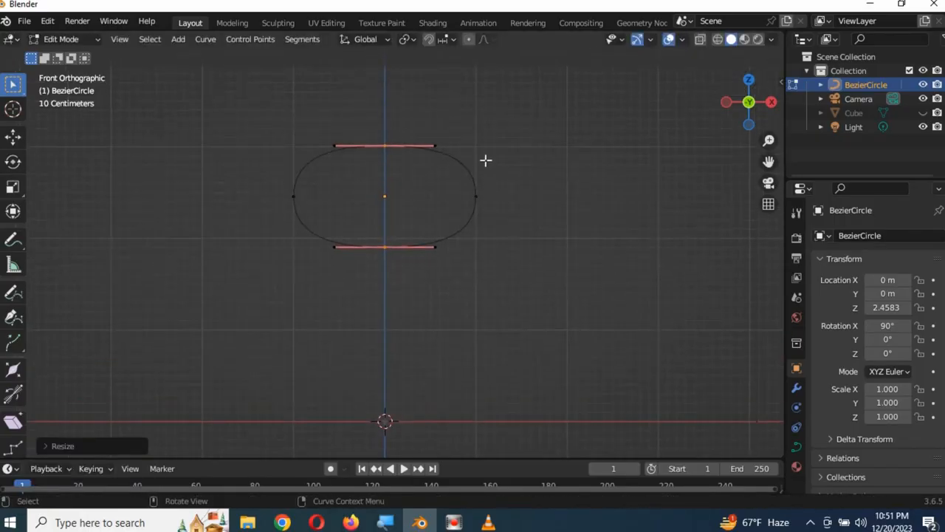
drag(486, 159, 466, 226)
key(s)
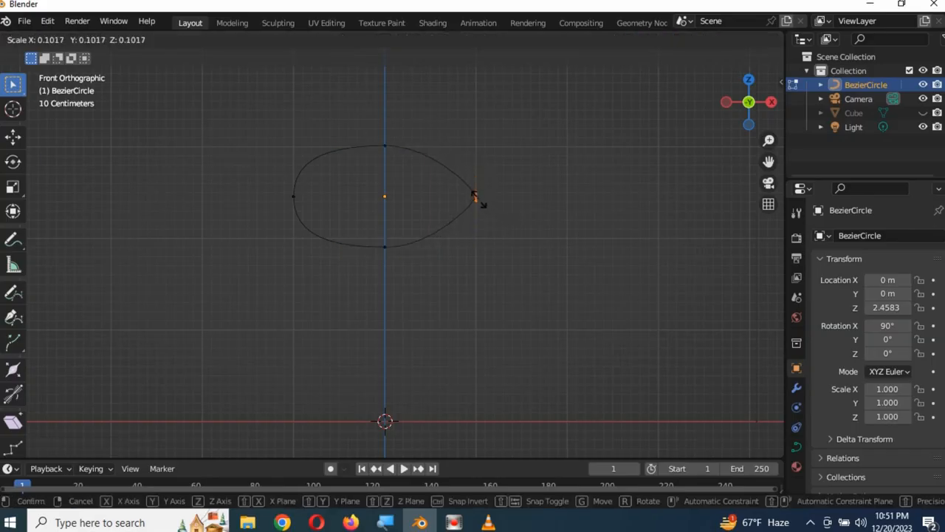
click(476, 198)
Move the pinched right control point down along Z to about the height of the oval's bottom edge.
key(g)
key(z)
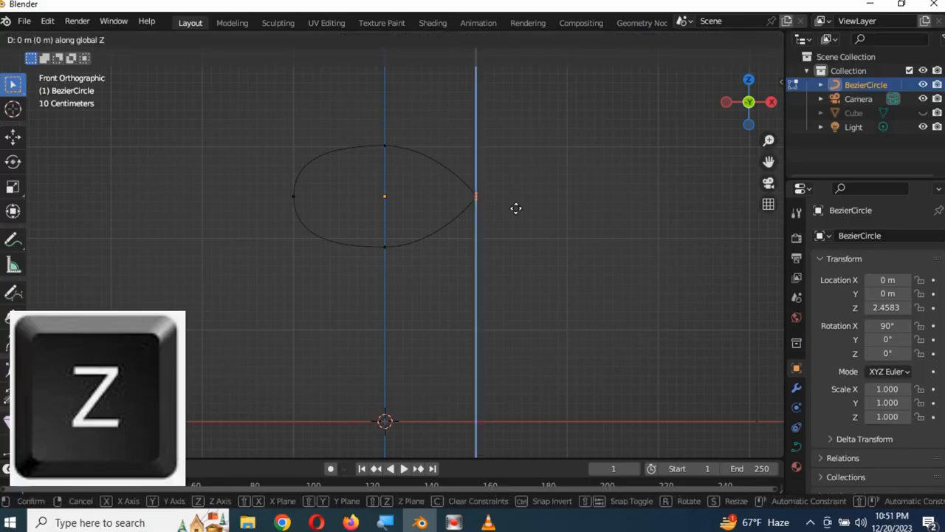
click(519, 260)
Select the curve's bottom control point and try to adjust its height along Z to match the tip.
scroll(393, 254, up, 3)
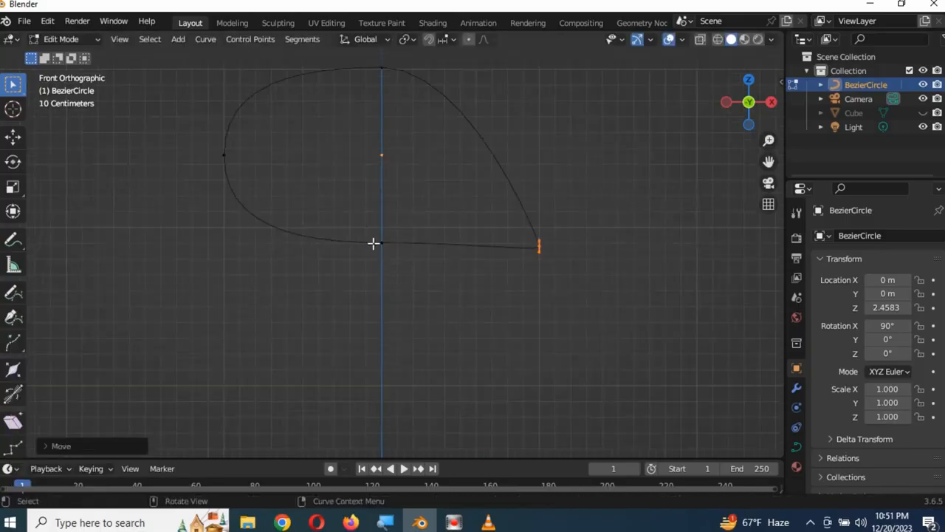
click(381, 242)
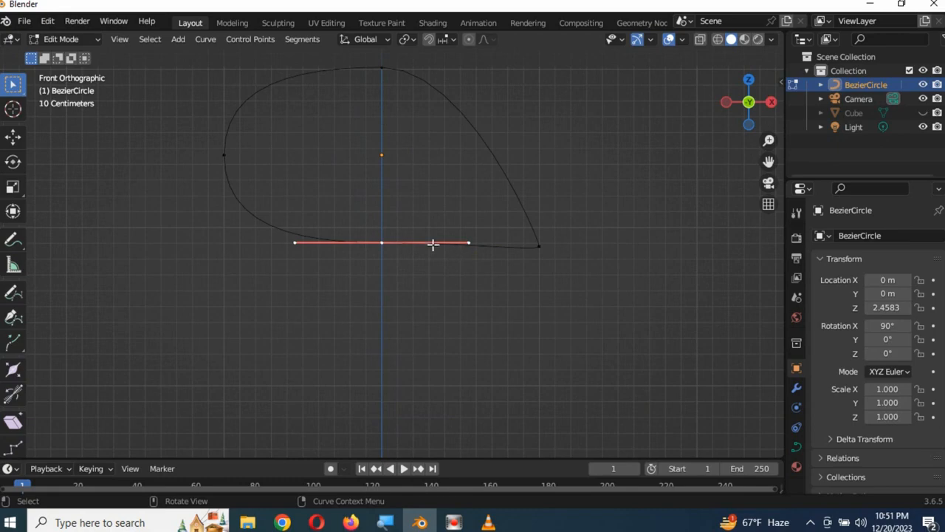
key(g)
key(z)
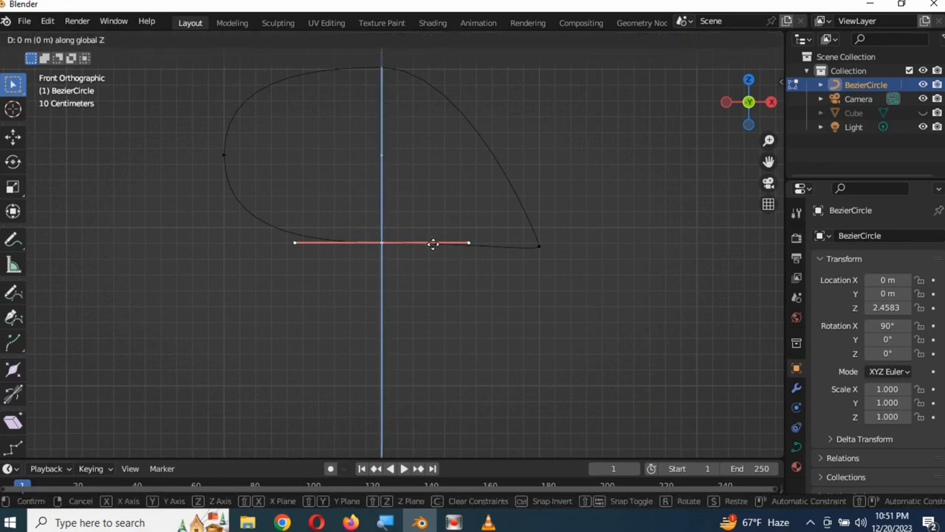
click(433, 244)
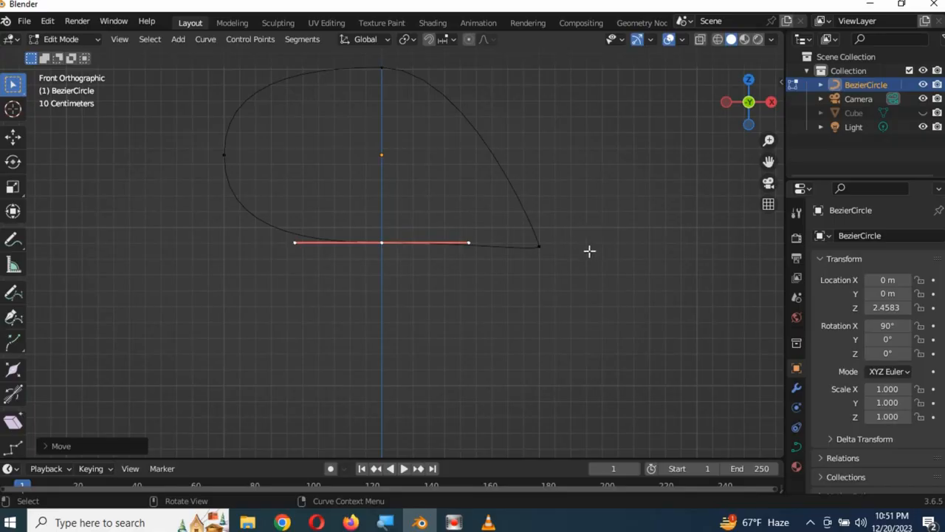
Select the curve's top control point and lower it along Z to flatten the loop's upper side.
scroll(399, 201, down, 1)
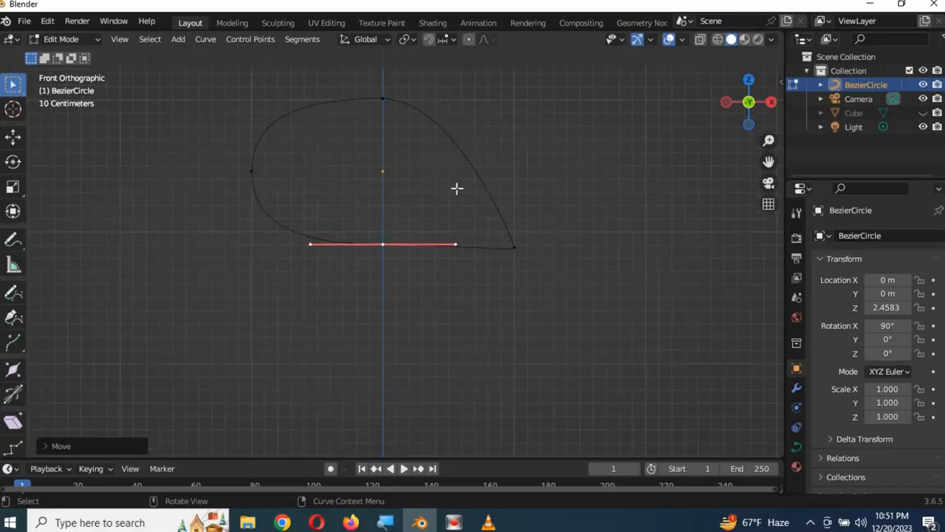
click(380, 98)
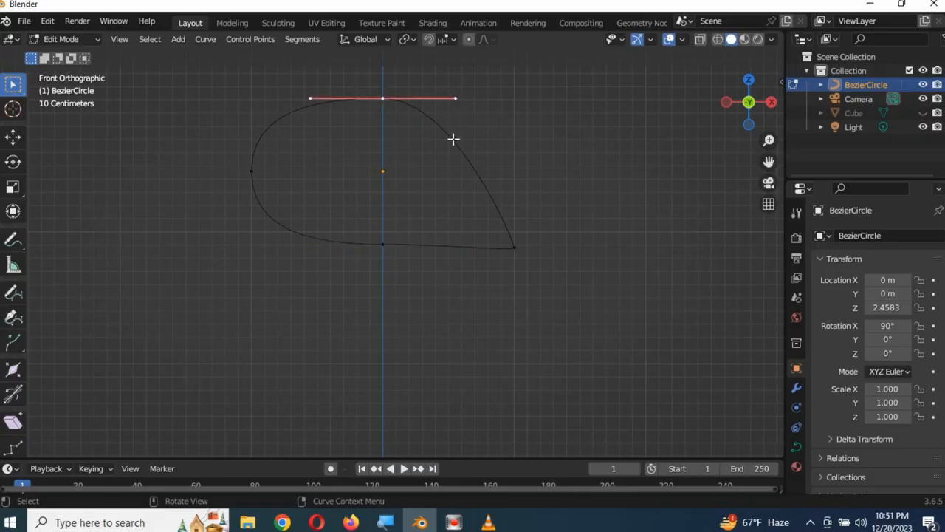
key(g)
key(z)
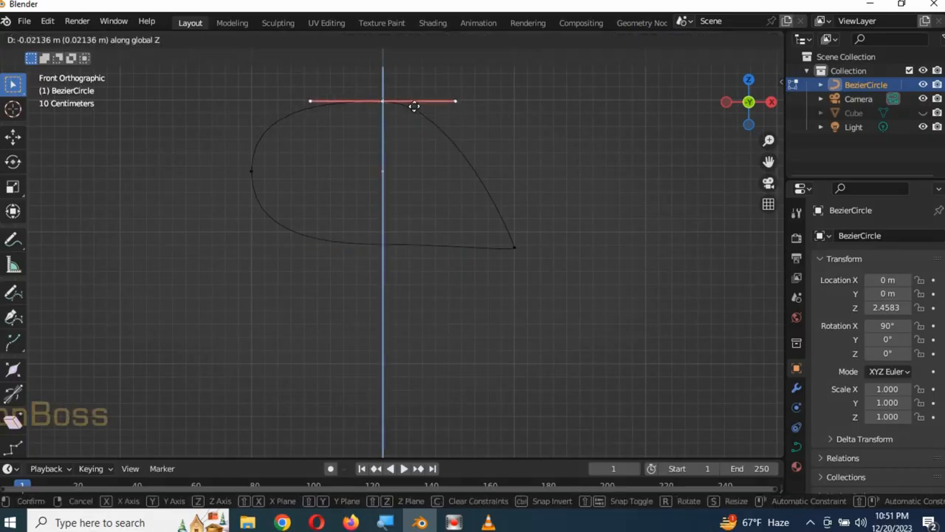
click(408, 143)
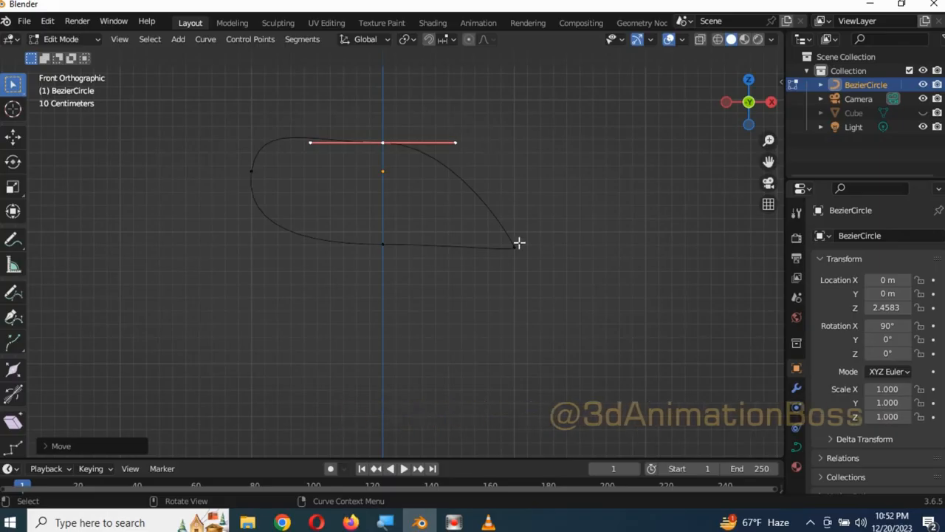
Select the pointed tip of the loop and fine-tune its height along Z.
drag(554, 257, 504, 222)
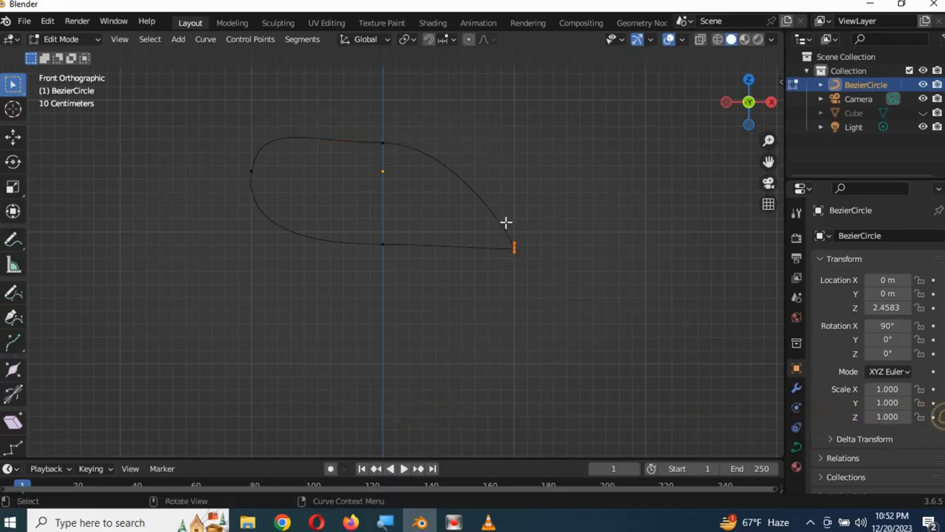
key(g)
key(z)
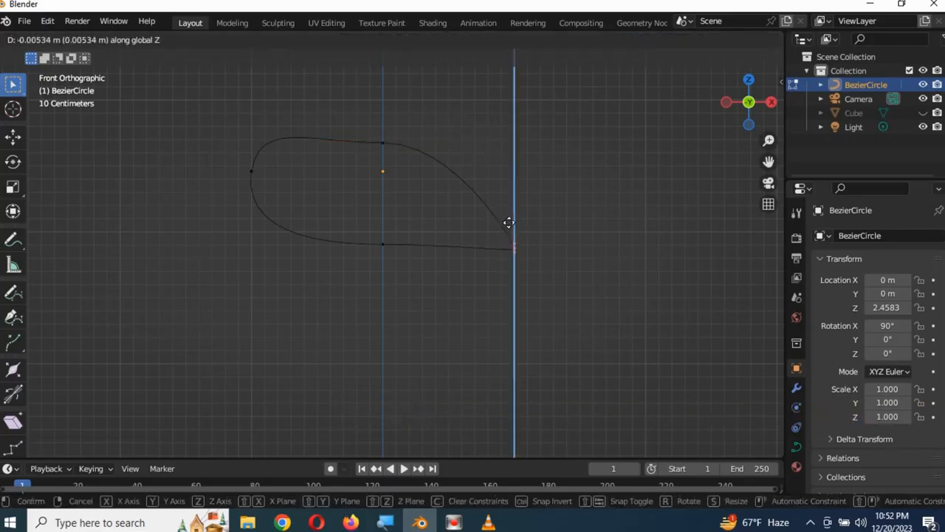
click(507, 219)
Rotate the top control point clockwise so its handle slopes down toward the tip, and return to Object Mode.
click(382, 140)
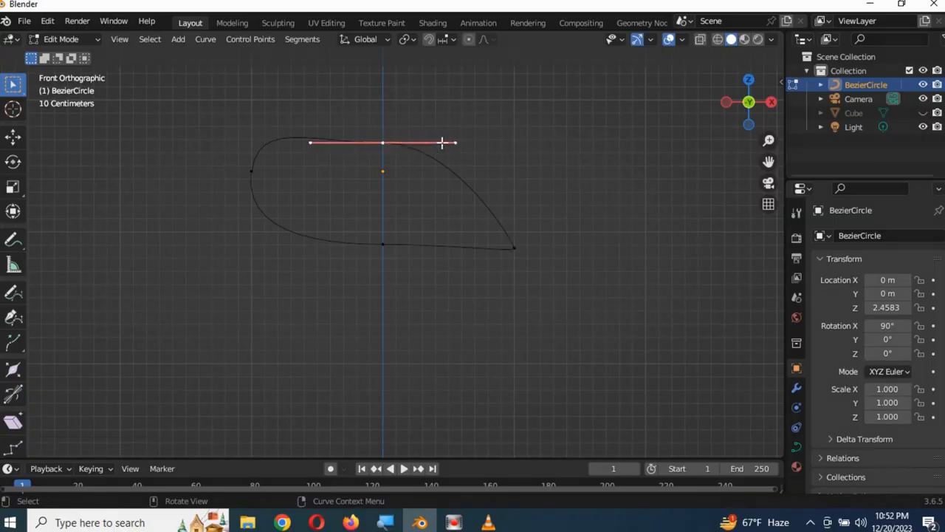
key(r)
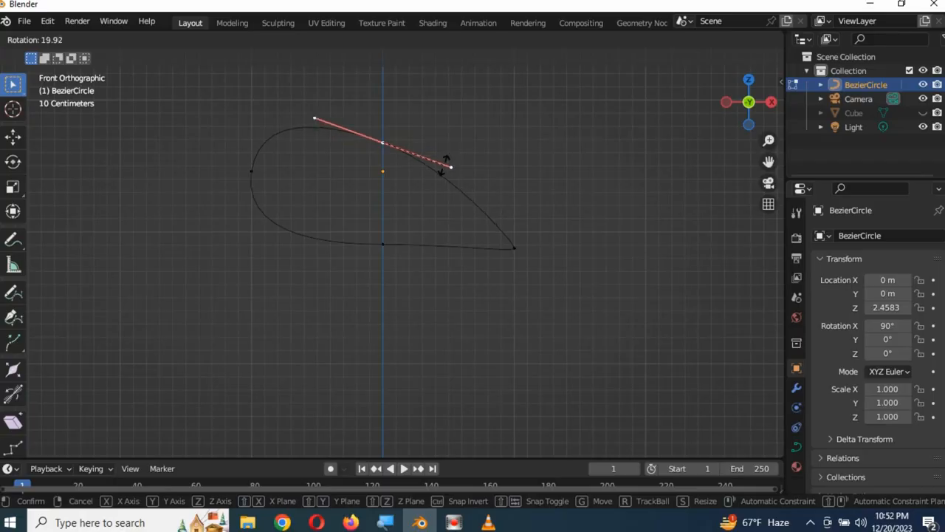
click(446, 170)
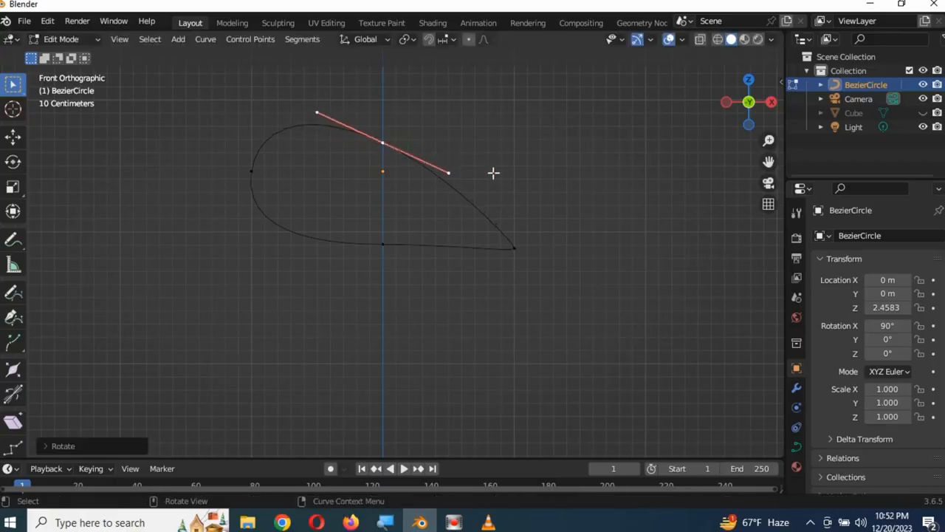
key(Tab)
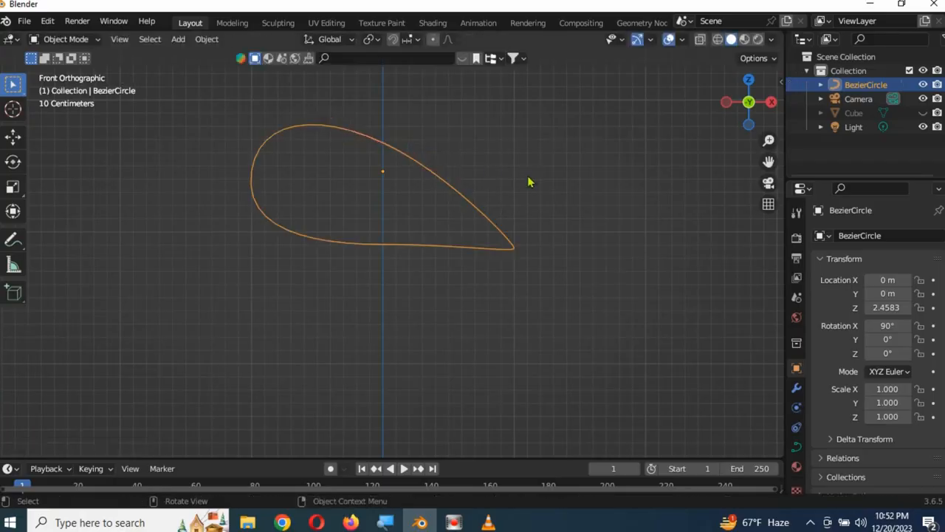
Place the 3D cursor at the loop's pointed tip and set the curve's origin to the 3D cursor.
click(13, 110)
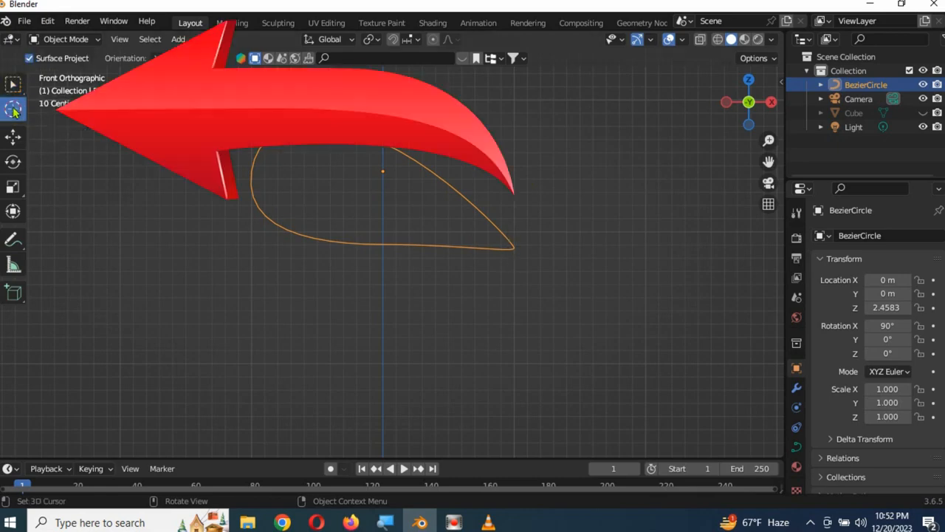
right_click(515, 253)
mouse_move(497, 287)
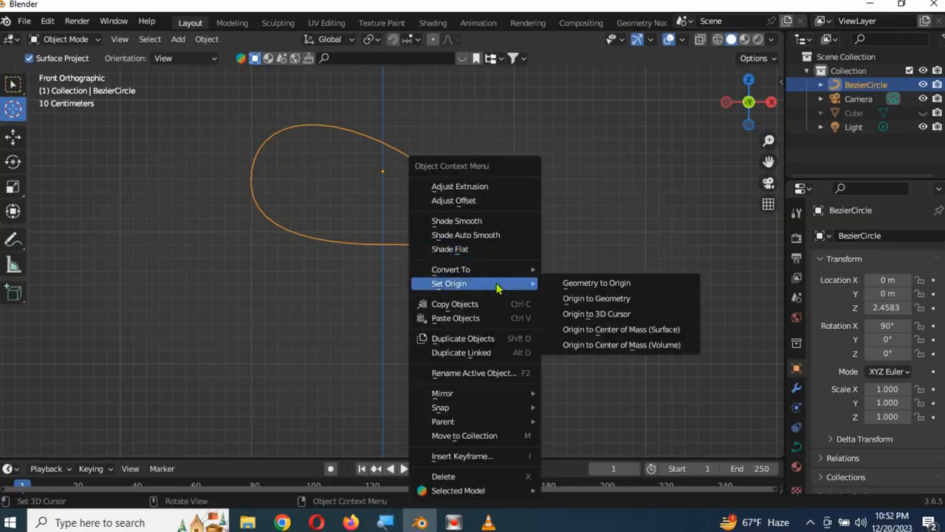
click(619, 316)
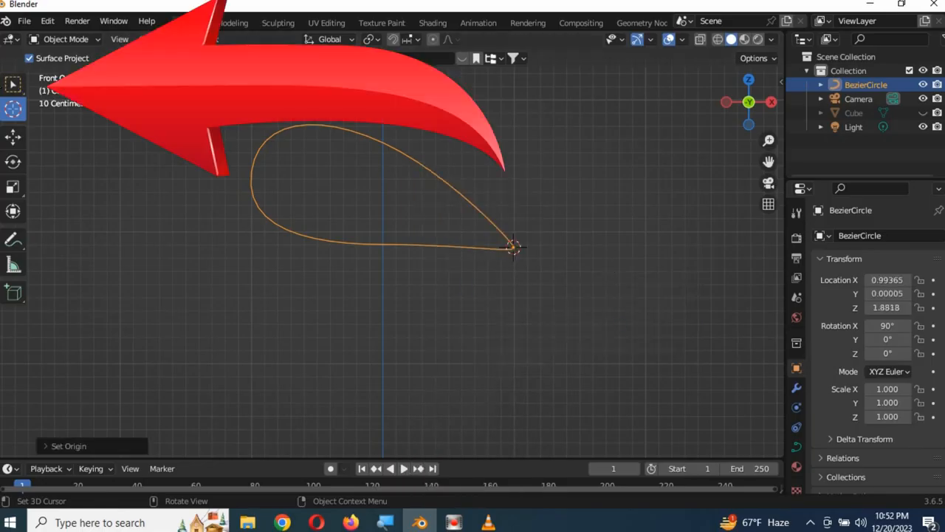
click(12, 83)
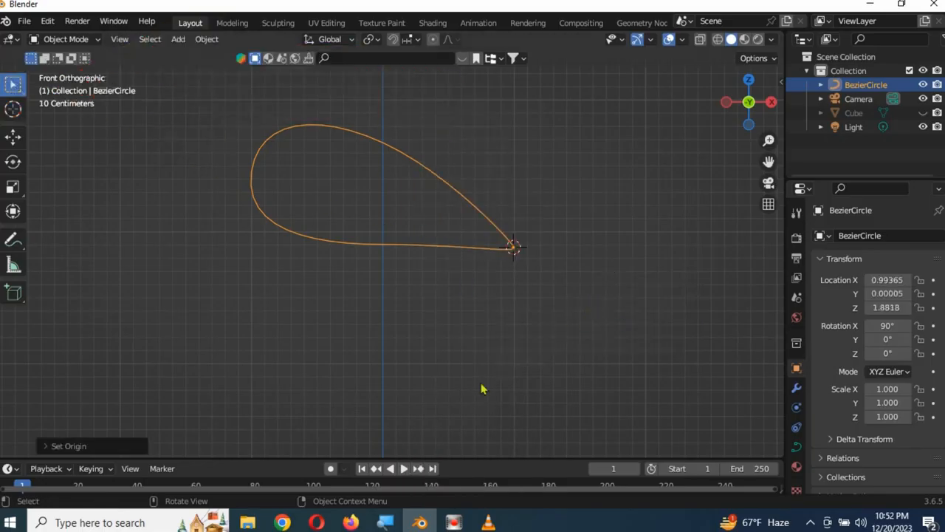
Unhide the gift box and move only the curve so its tip rests on the lid, at about X 0.12 m, Z 1.02 m.
key(alt+h)
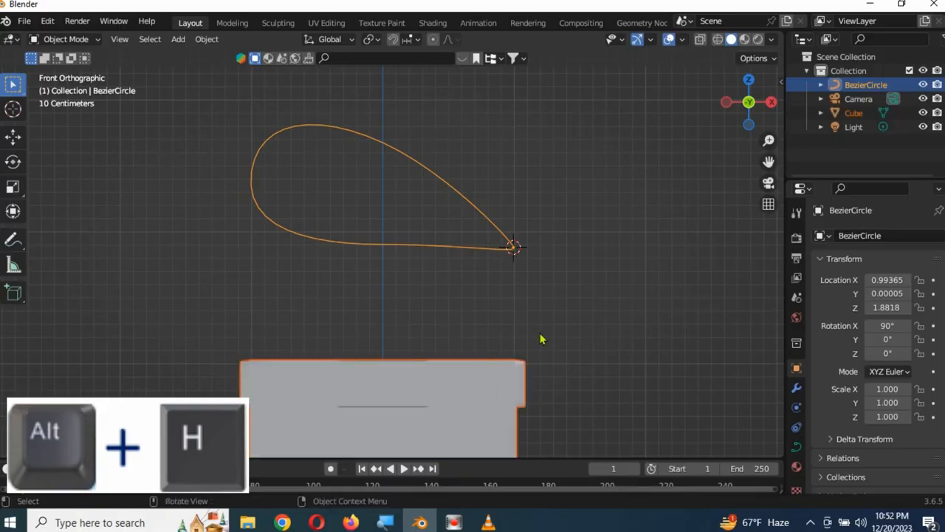
click(578, 274)
click(411, 163)
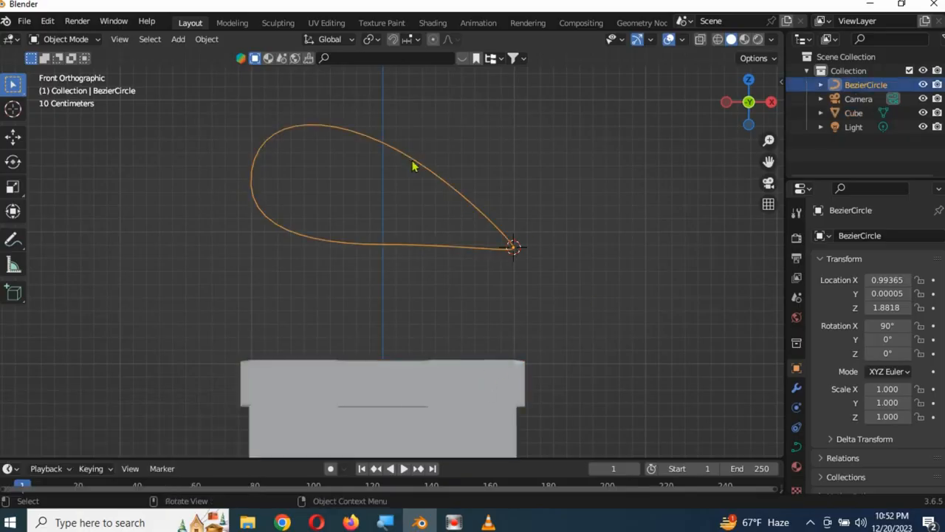
key(g)
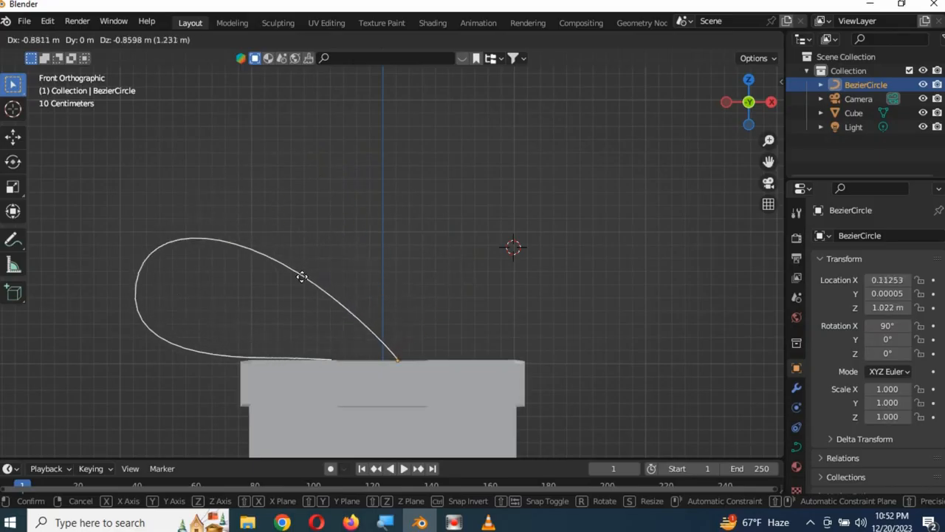
click(305, 282)
In Edit Mode, select the loop's left and top control points and try to scale them down.
key(Tab)
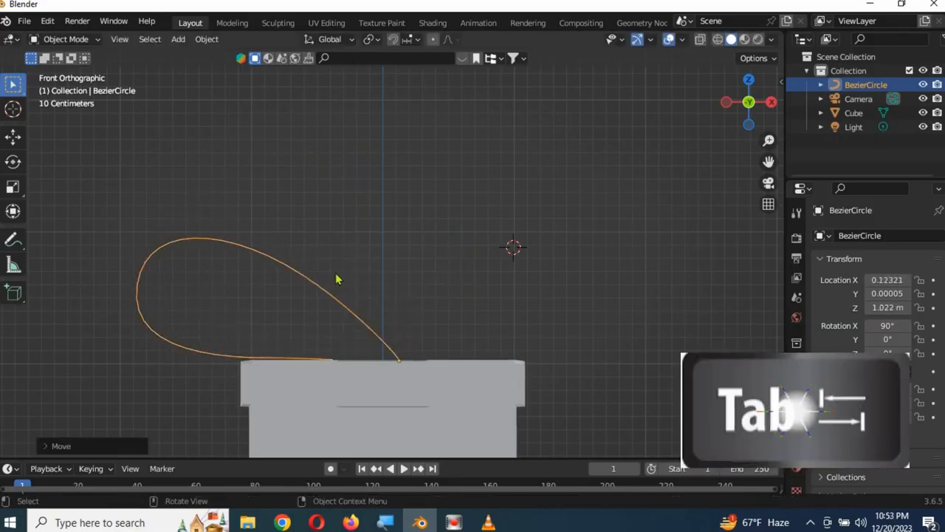
drag(73, 204, 461, 359)
key(s)
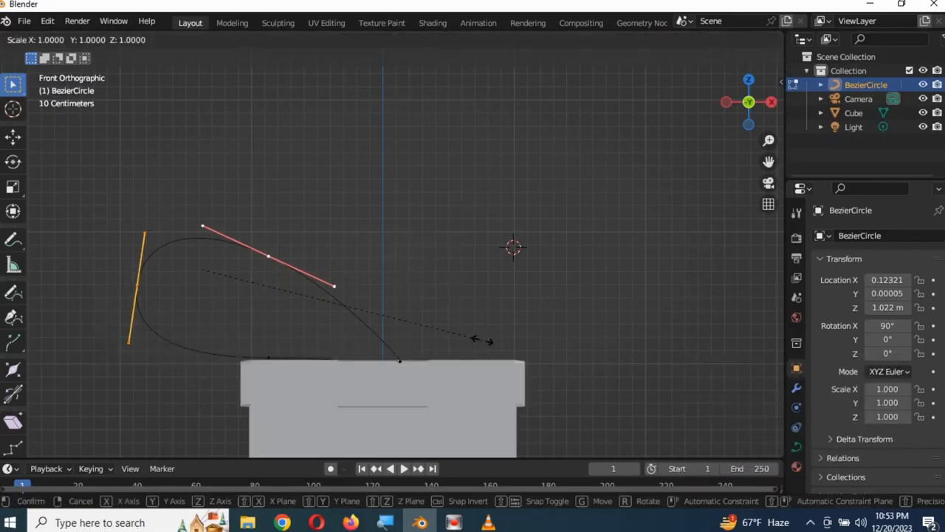
click(430, 332)
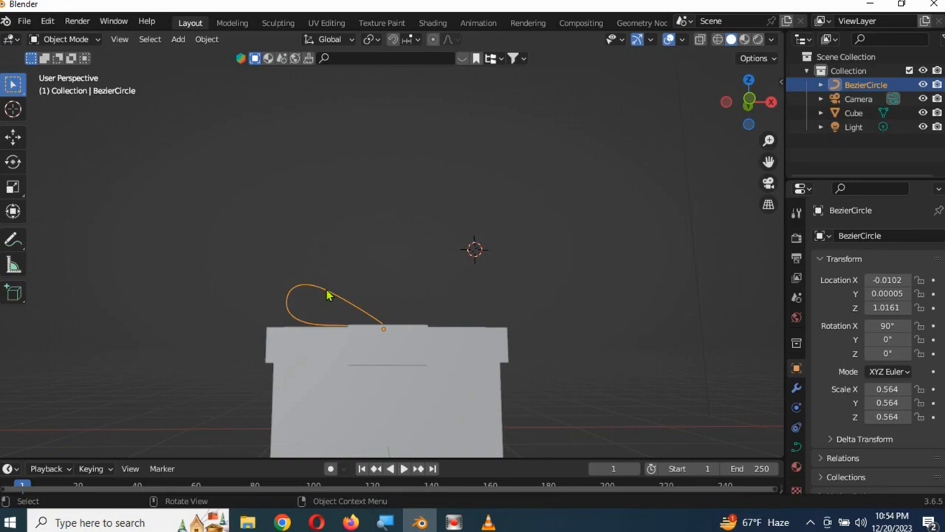
Try to raise the bow loop slightly above the lid along Z.
key(g)
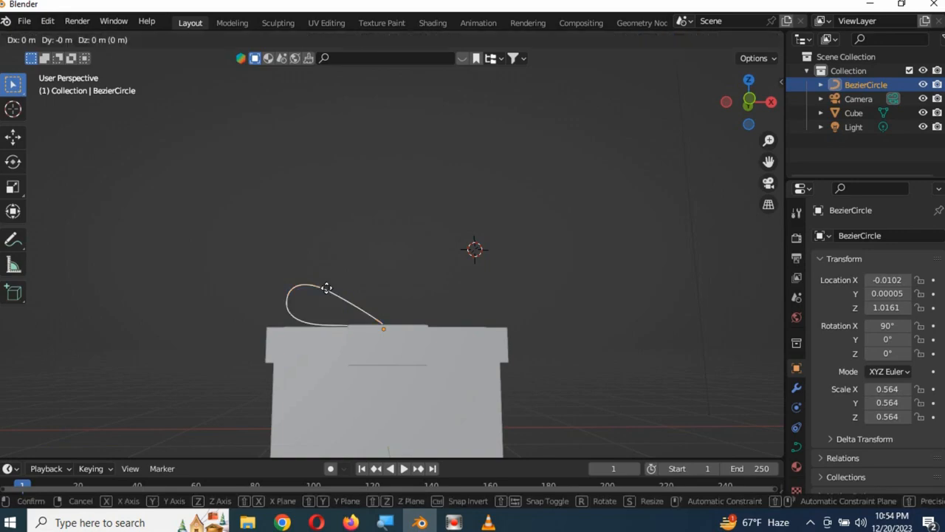
key(z)
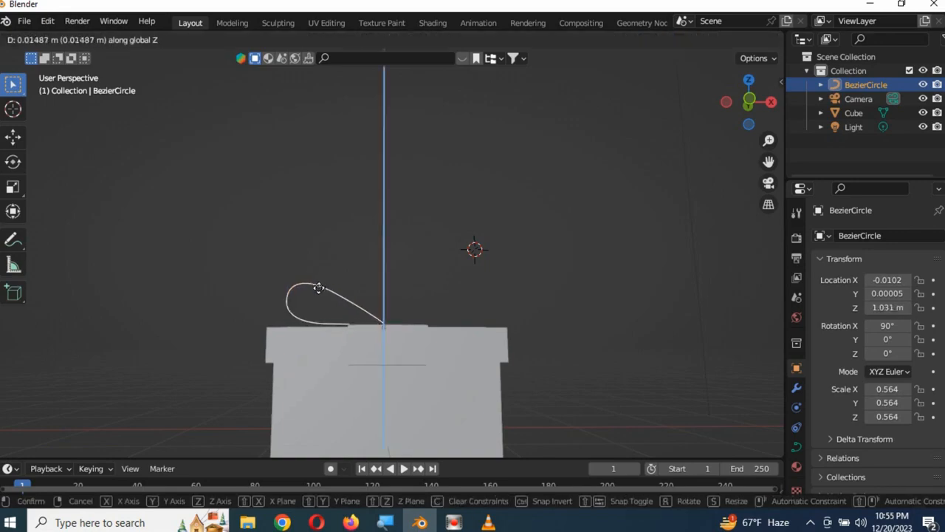
click(320, 294)
In Edit Mode, set the bow loop curve's round bevel depth to 0.02 m in its geometry settings.
middle_drag(321, 295, 502, 332)
key(Tab)
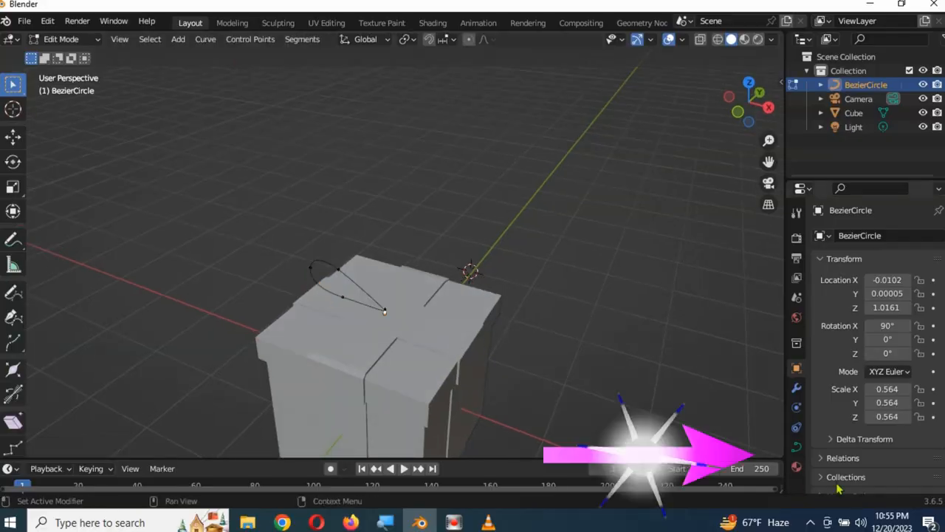
click(796, 446)
scroll(872, 417, down, 3)
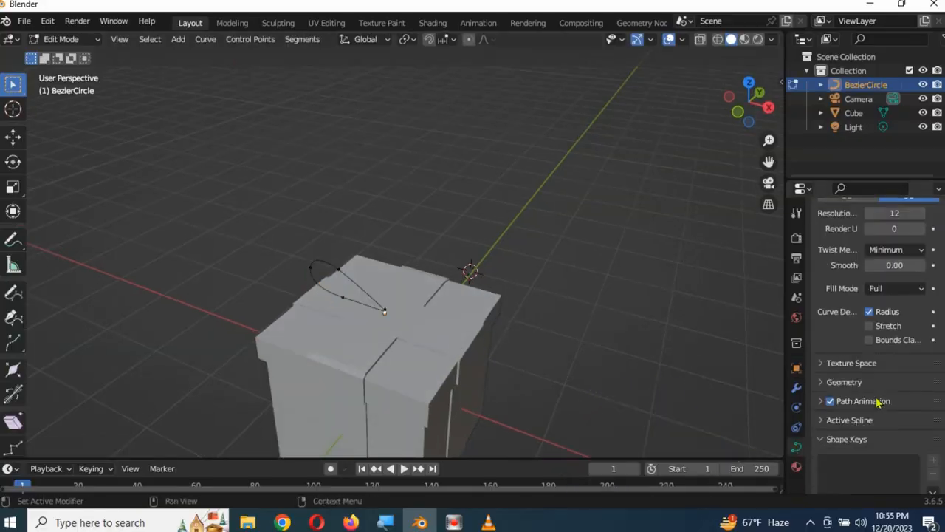
scroll(850, 381, down, 2)
scroll(876, 384, up, 3)
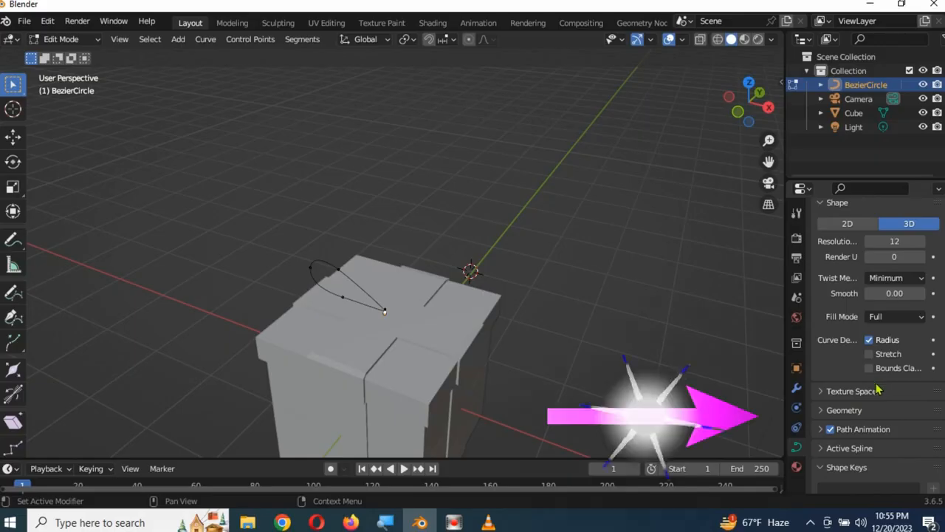
click(825, 412)
scroll(886, 417, down, 3)
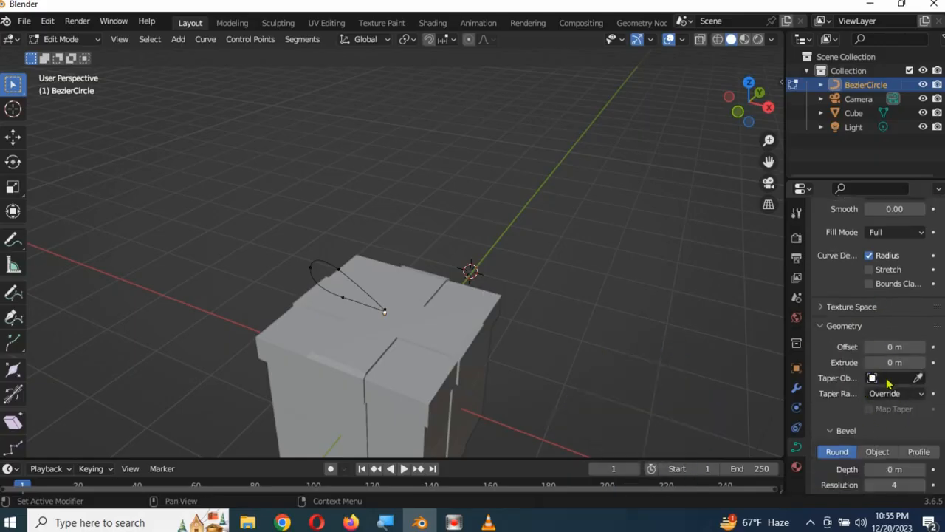
scroll(888, 381, down, 2)
click(894, 413)
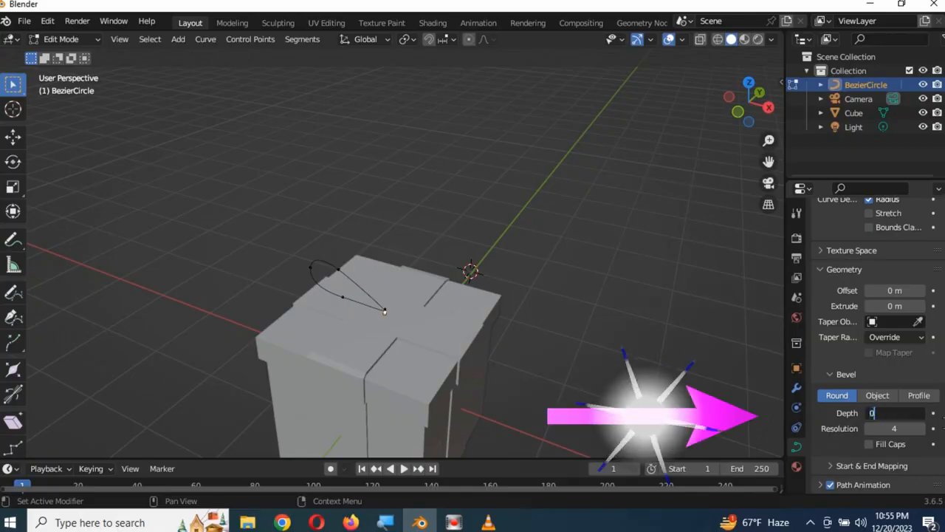
text(0.02)
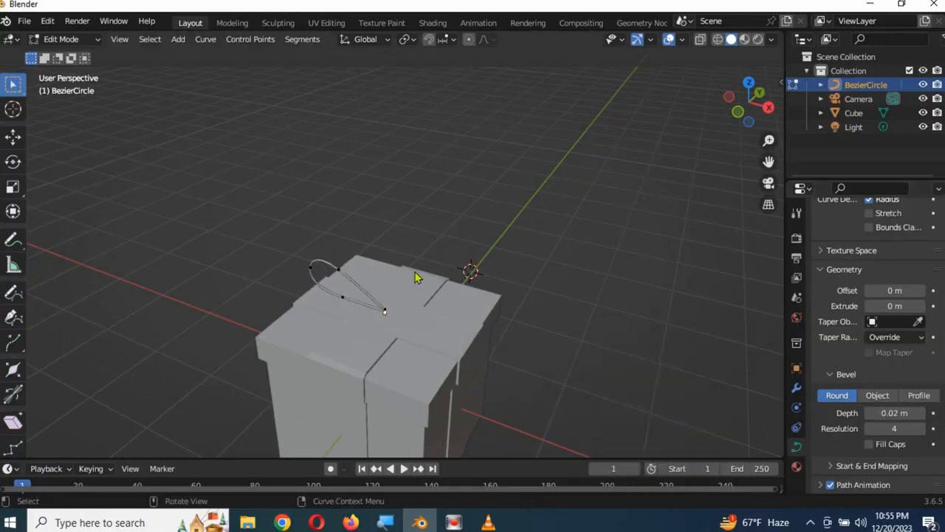
Set the bow loop curve's extrude to 0.3 m to widen it into a flat ribbon.
scroll(414, 282, up, 2)
middle_drag(362, 350, 602, 365)
scroll(849, 380, up, 3)
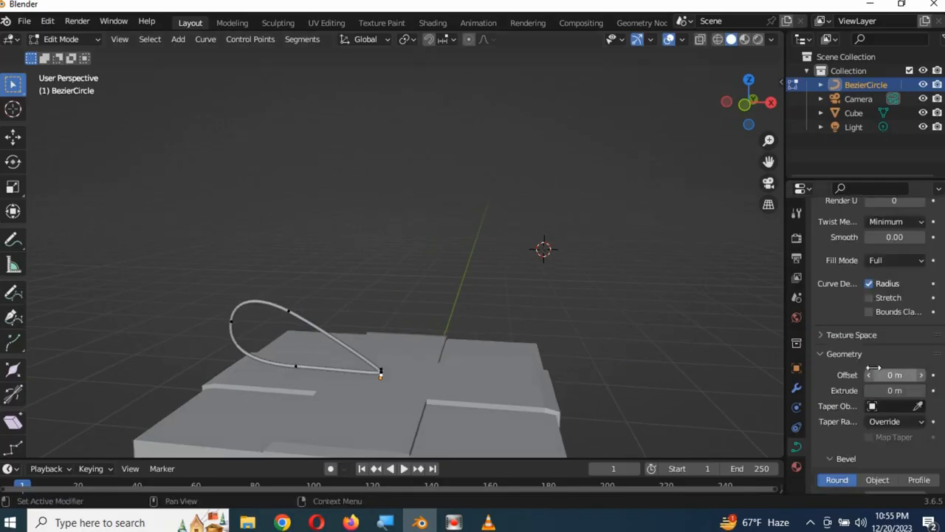
scroll(891, 351, down, 1)
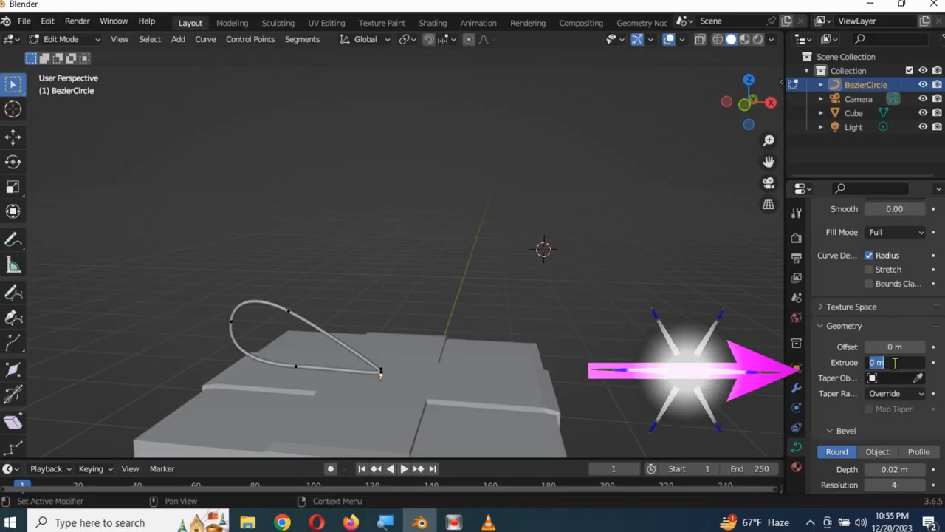
text(0.3)
key(Return)
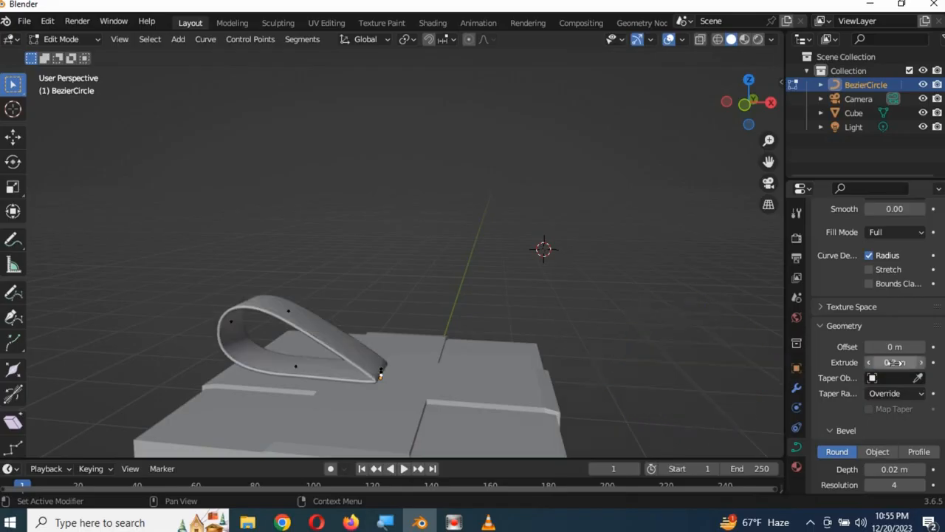
Reduce the loop's extrude to 0.2 m and fine-tune it to 0.21 m.
middle_drag(513, 232, 458, 383)
click(895, 362)
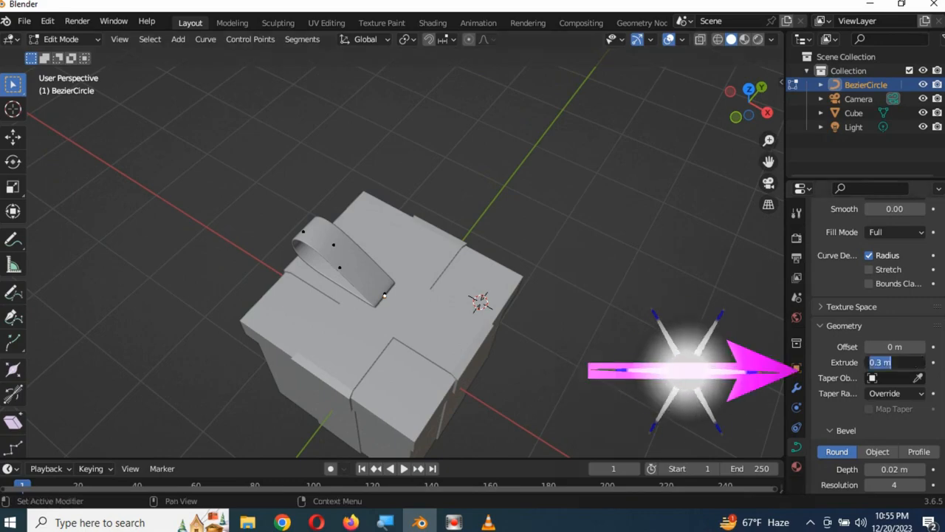
text(0.2)
key(Return)
scroll(417, 281, up, 3)
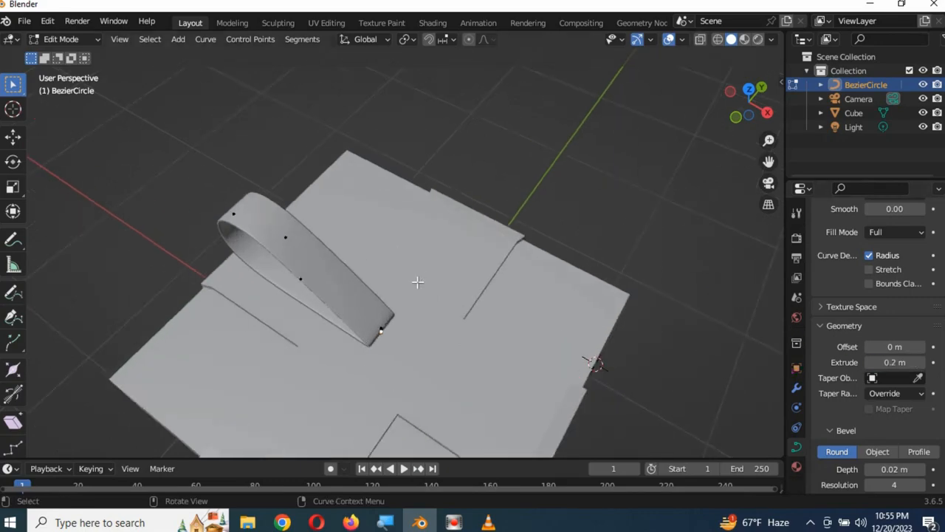
middle_drag(390, 338, 404, 317)
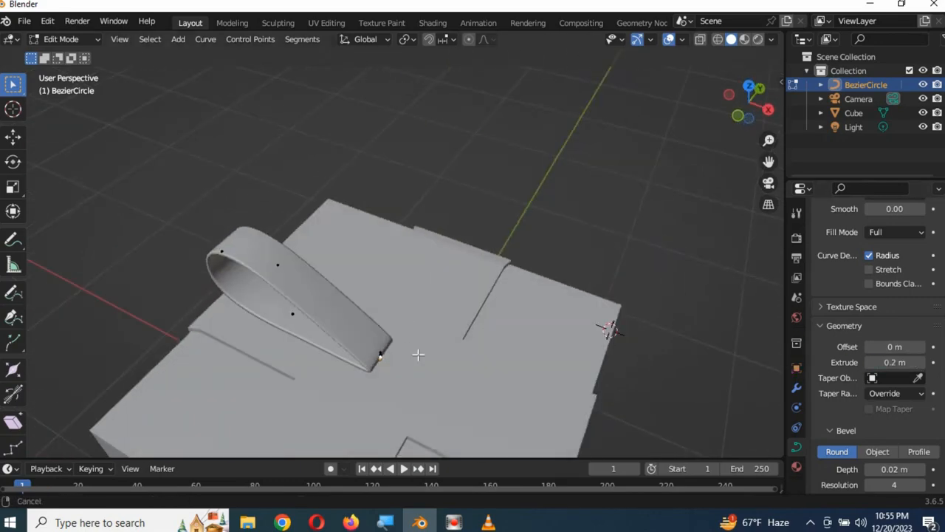
middle_drag(421, 352, 431, 235)
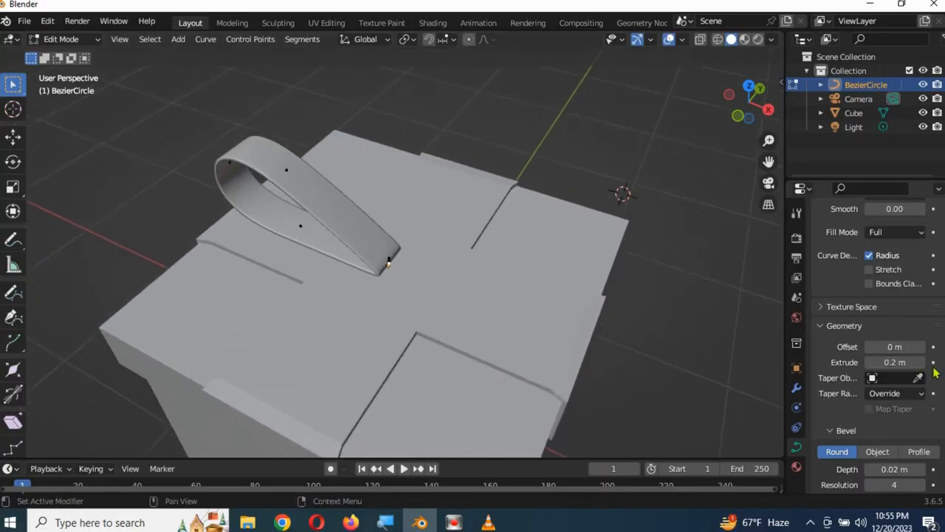
click(921, 362)
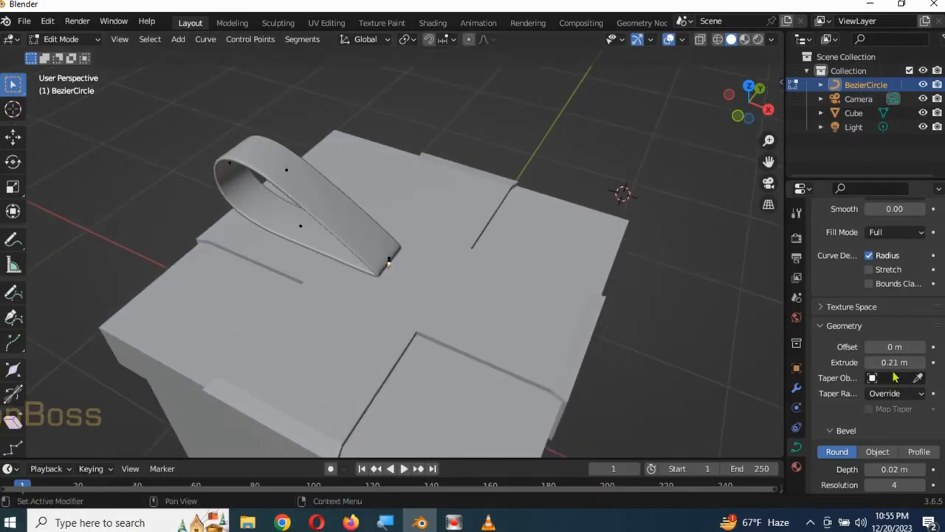
Thicken the loop's bevel by trying a depth of 0.04 m and settling on 0.03 m.
scroll(876, 398, down, 4)
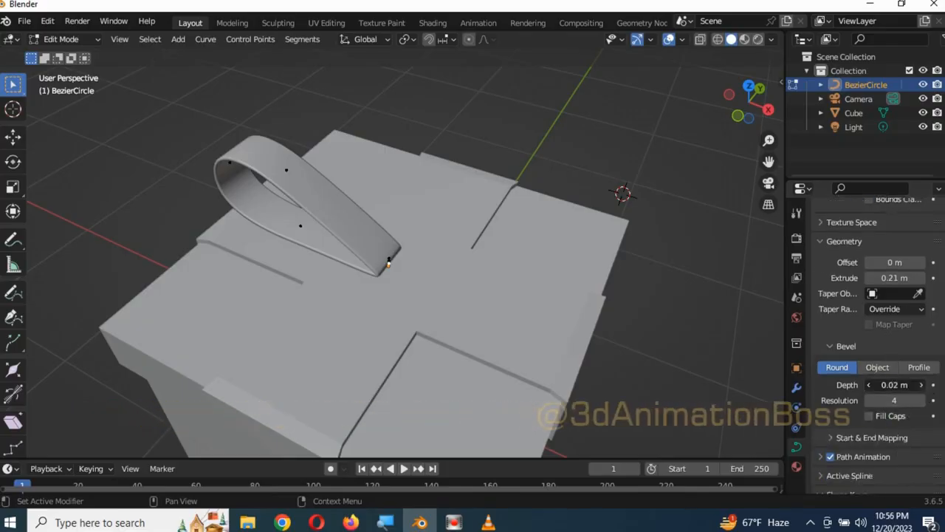
click(921, 385)
click(922, 385)
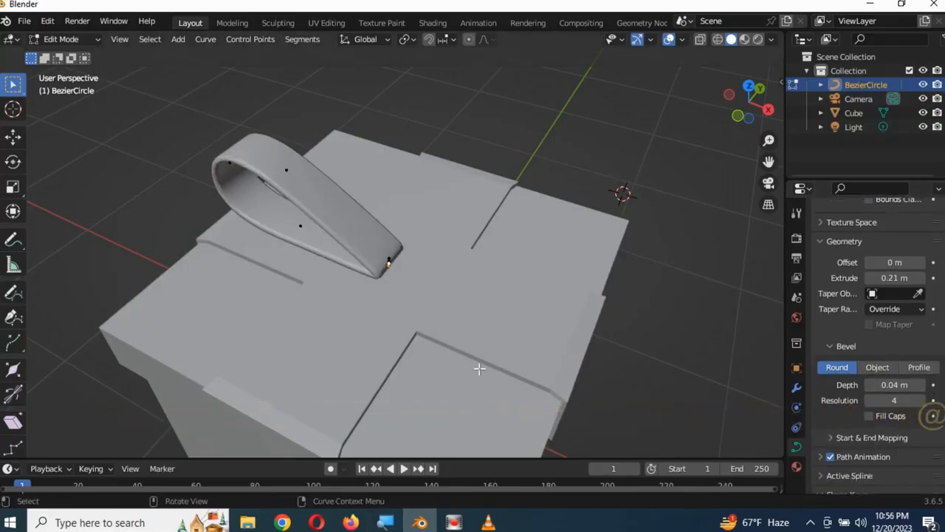
click(868, 384)
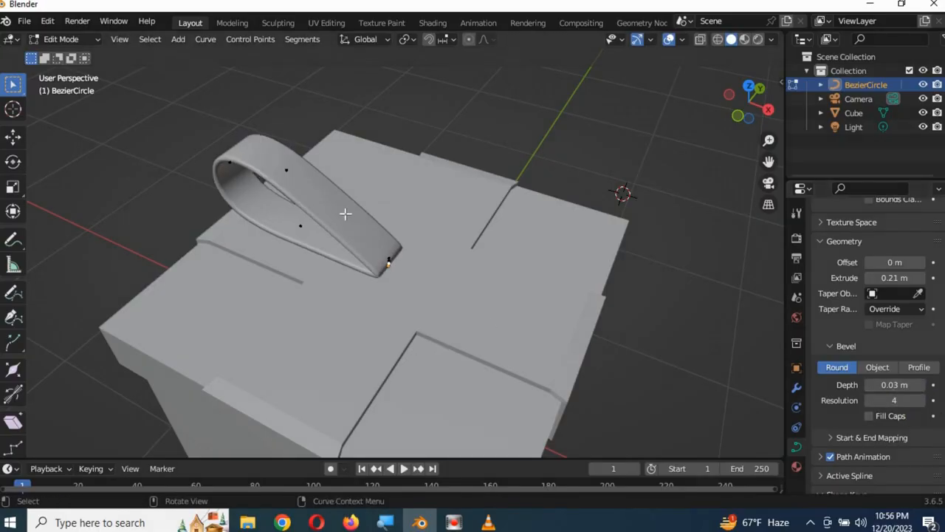
Back in Object Mode, duplicate the bow loop in place and rotate the copy 90° about the Z axis.
key(shift+d)
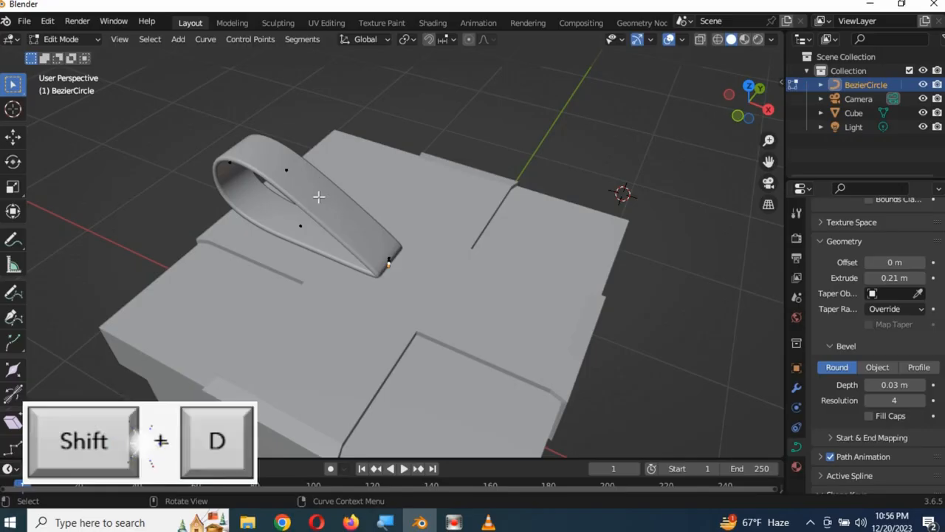
key(Tab)
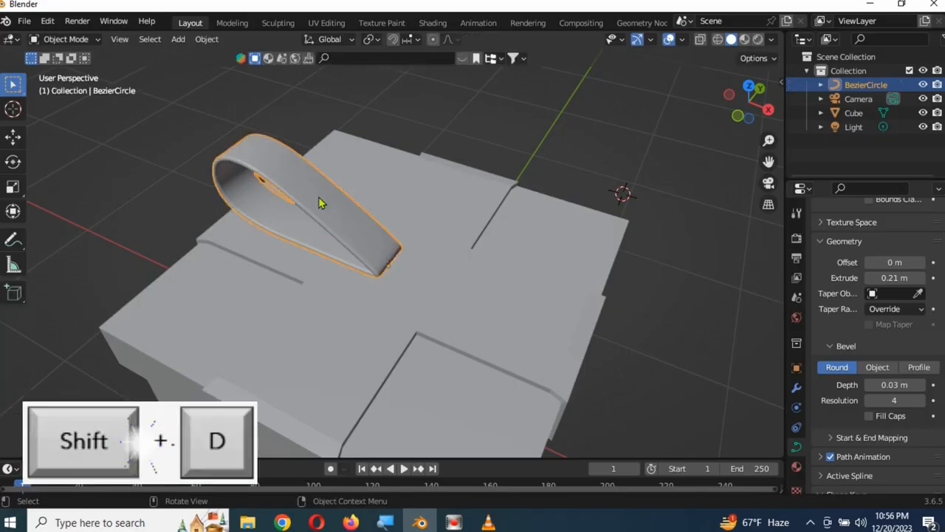
key(shift+d)
right_click(294, 245)
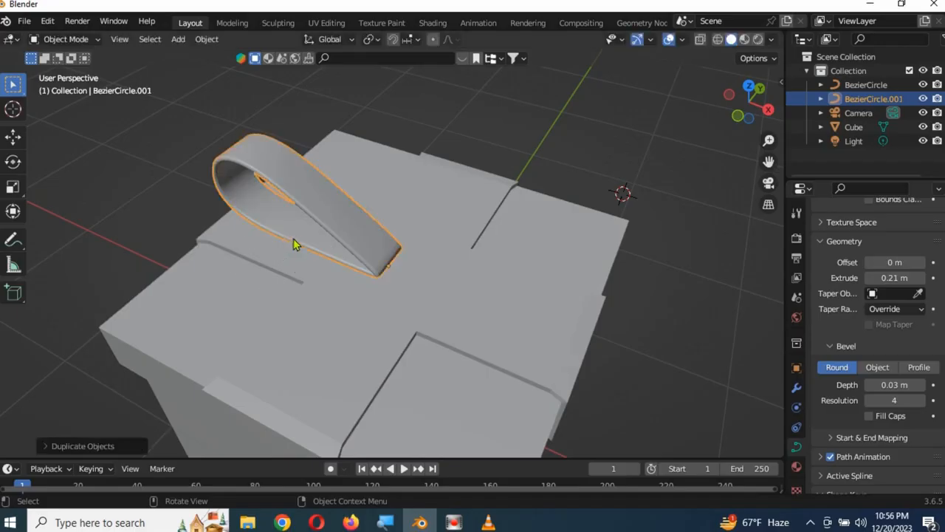
text(rz)
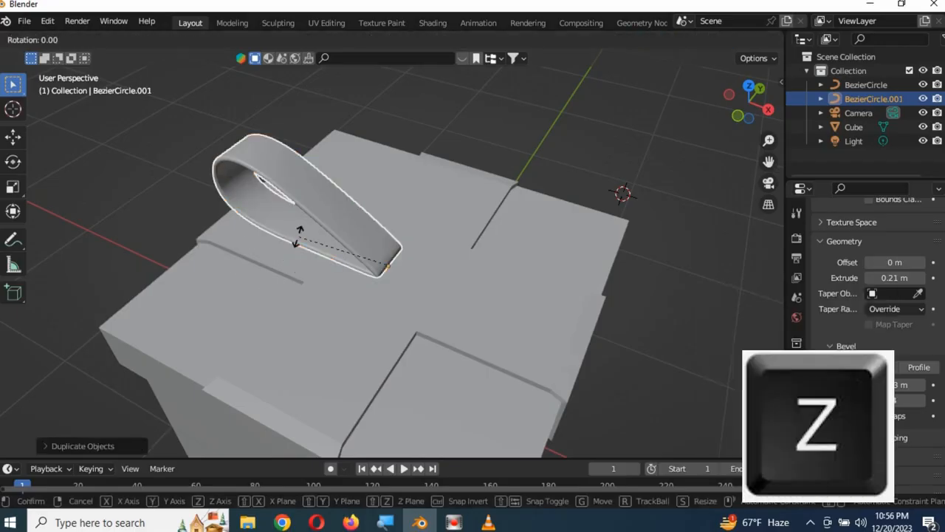
text(90)
key(Return)
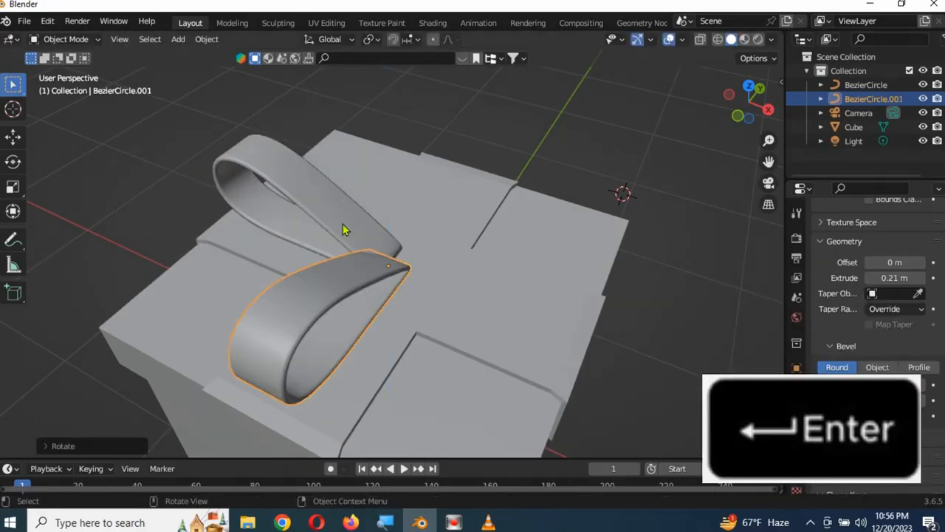
Duplicate the second loop in place and rotate this third loop 90° about the Z axis.
key(shift+d)
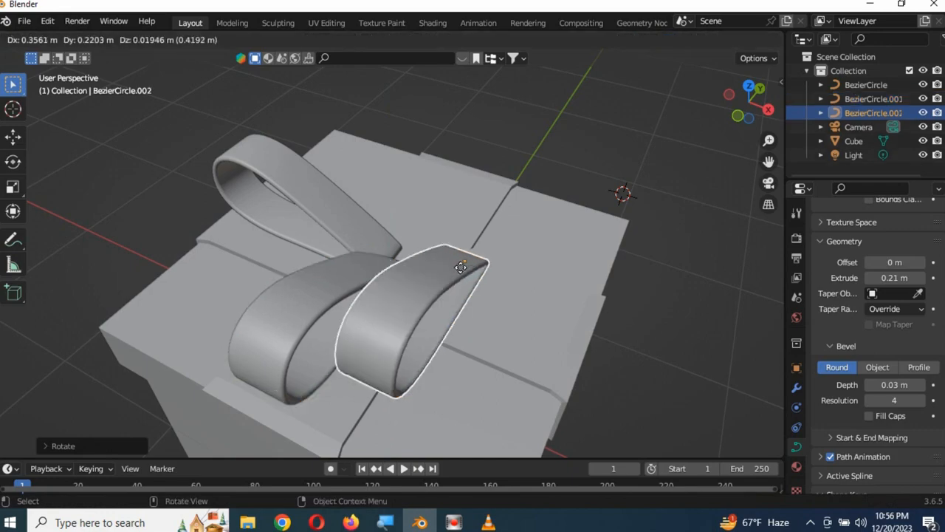
right_click(460, 266)
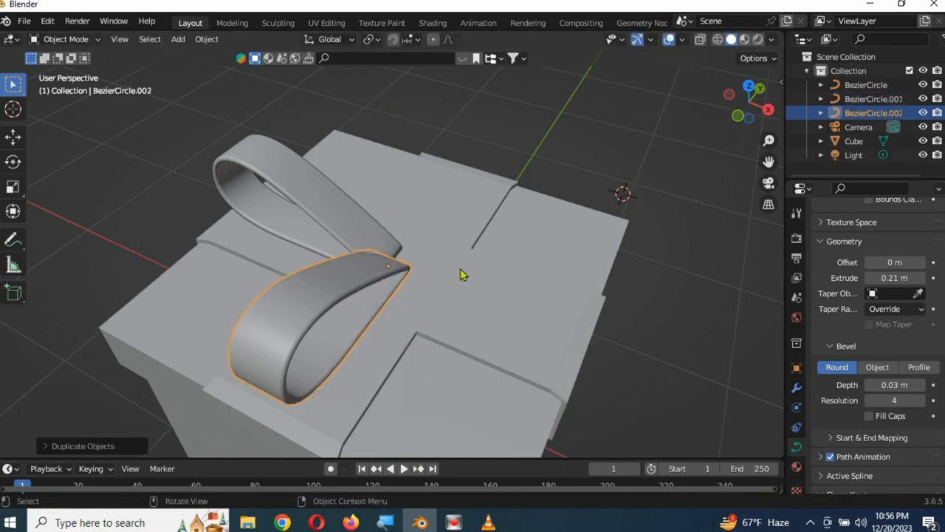
text(rz90)
key(Return)
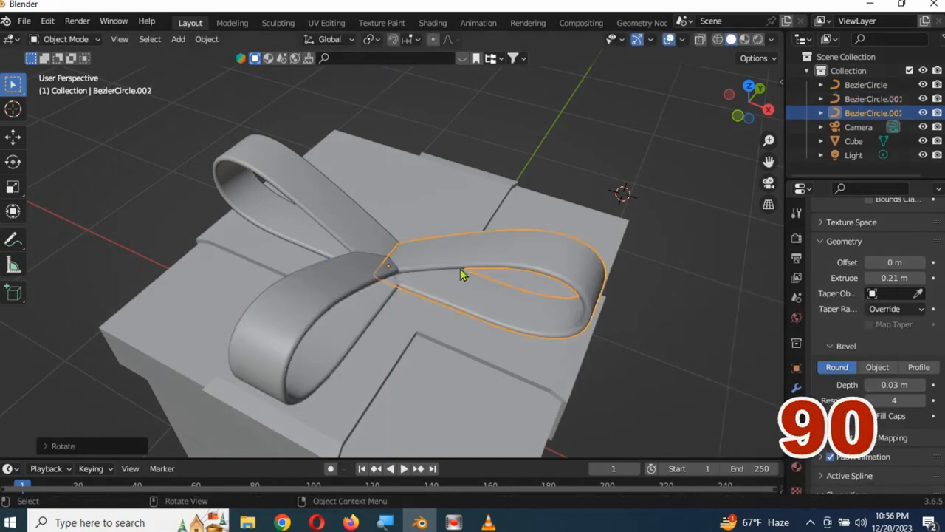
Duplicate the third loop in place and rotate the copy 90° about Z to complete the four-loop bow.
key(shift+d)
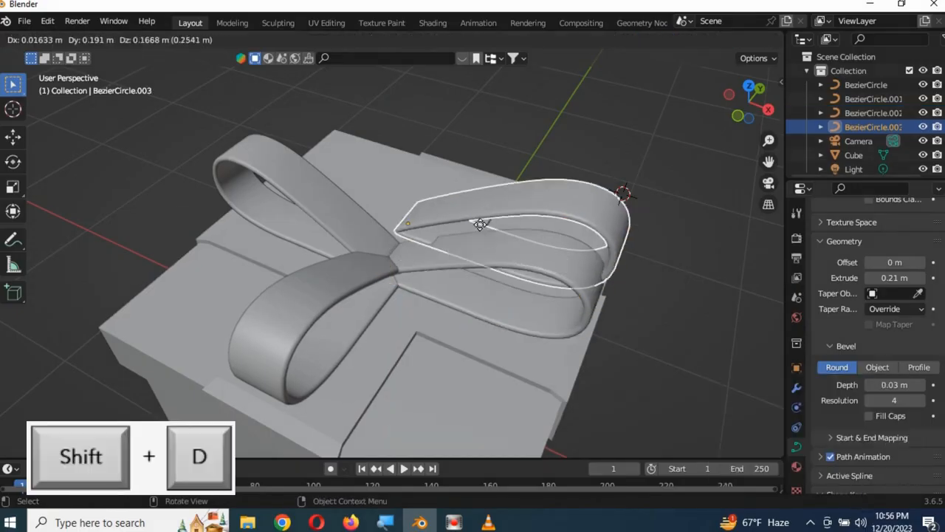
right_click(481, 229)
text(rz90)
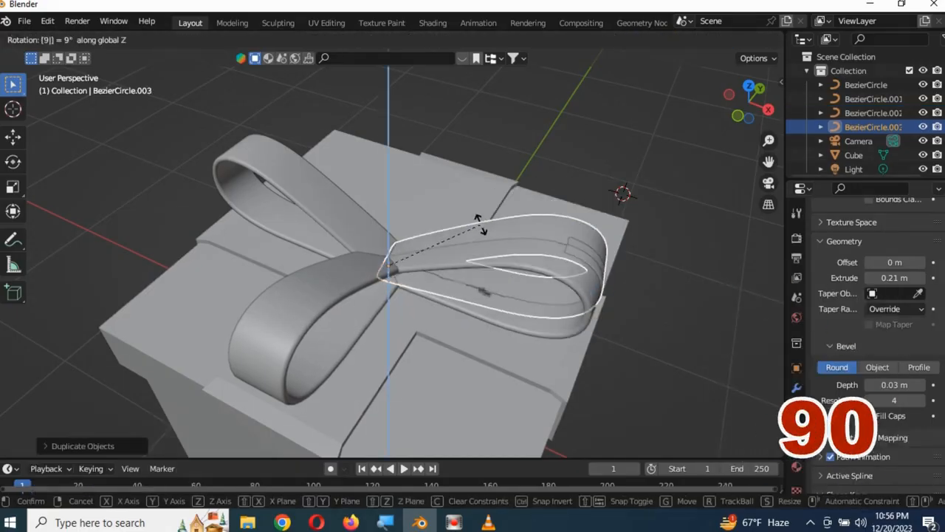
key(Return)
Select all four loops and, in Edit Mode, narrow the ribbon at their shared centre tip points with Shrink/Fatten.
middle_drag(474, 246, 477, 335)
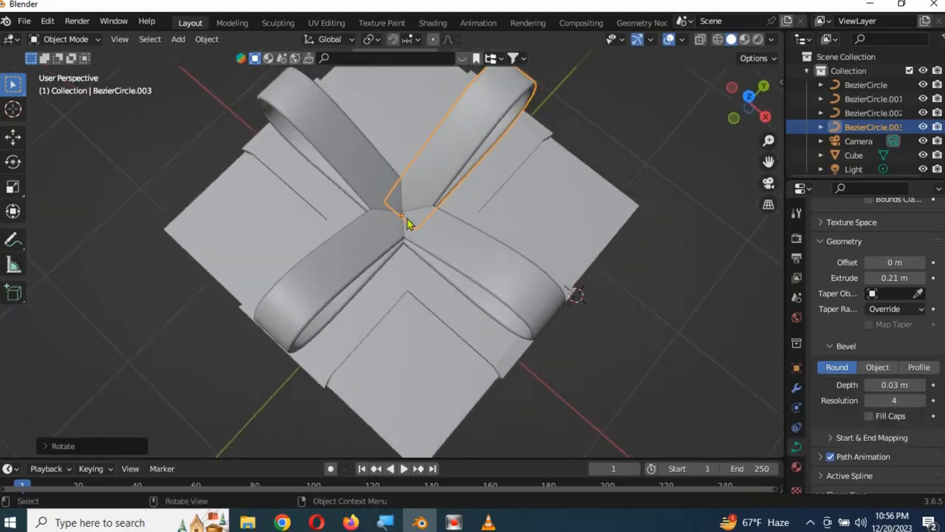
shift+click(349, 152)
shift+click(342, 247)
shift+click(475, 254)
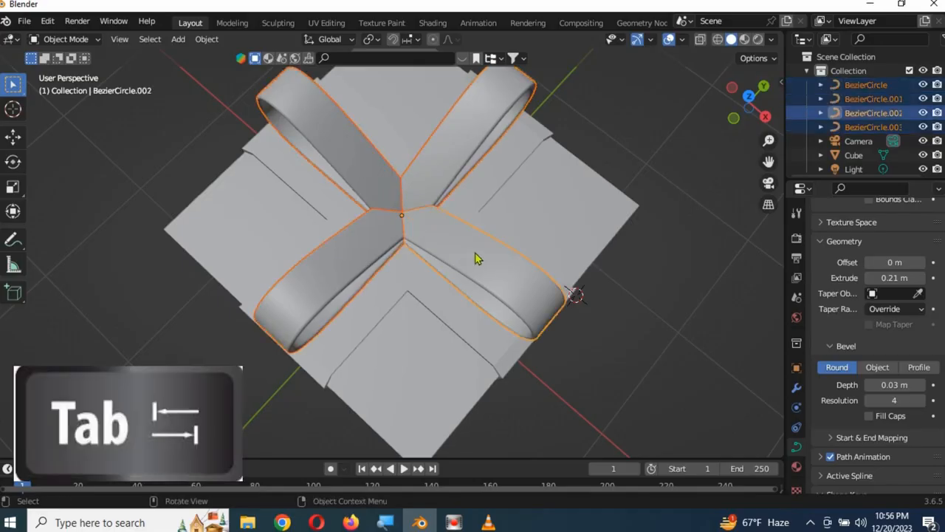
key(Tab)
drag(383, 190, 427, 222)
key(alt+s)
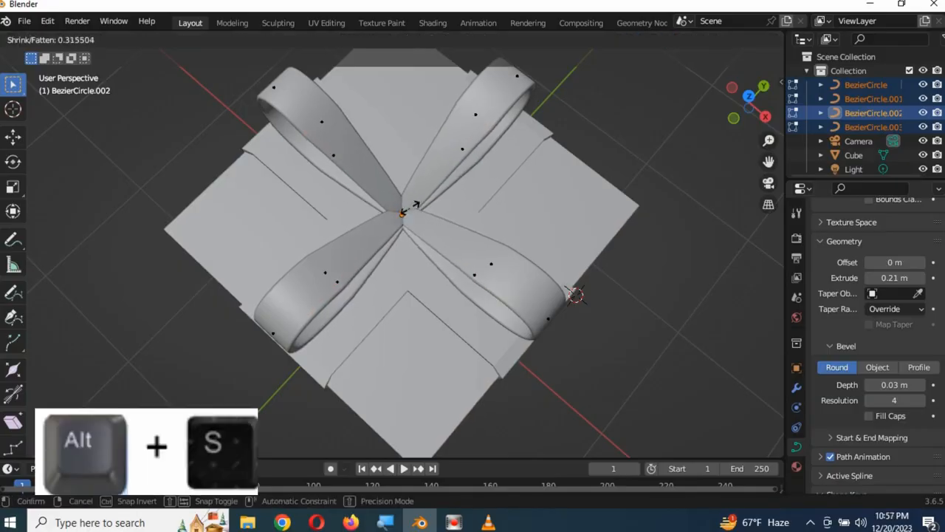
click(417, 207)
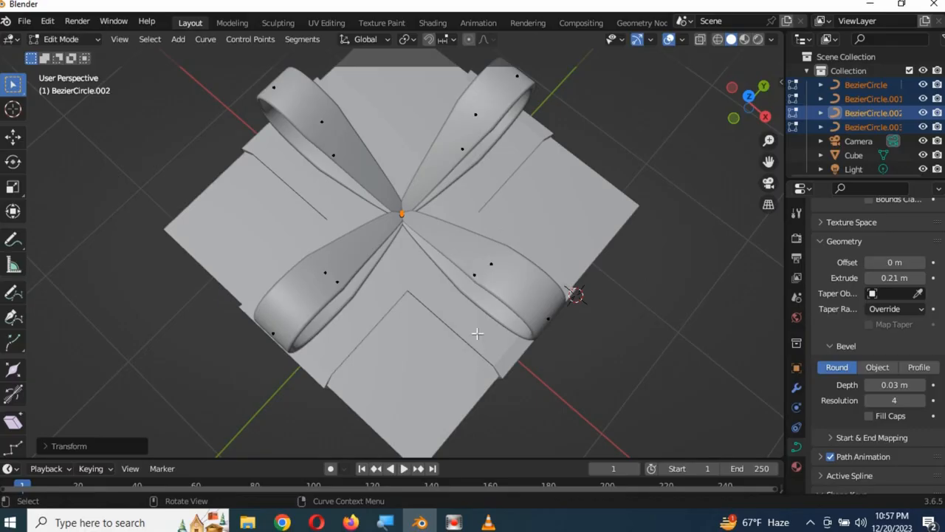
key(Tab)
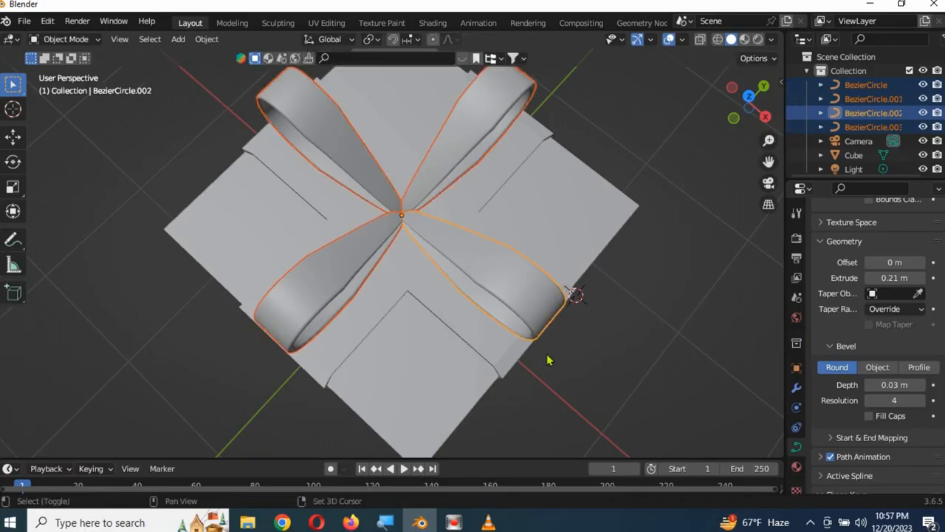
Rotate all four bow loops together by 45° about the Z axis.
key(r)
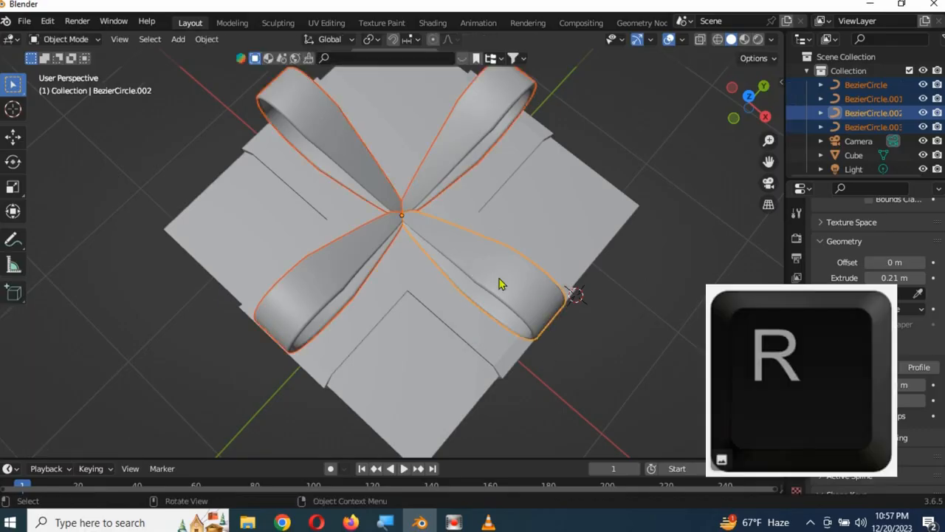
key(z)
key(4)
key(5)
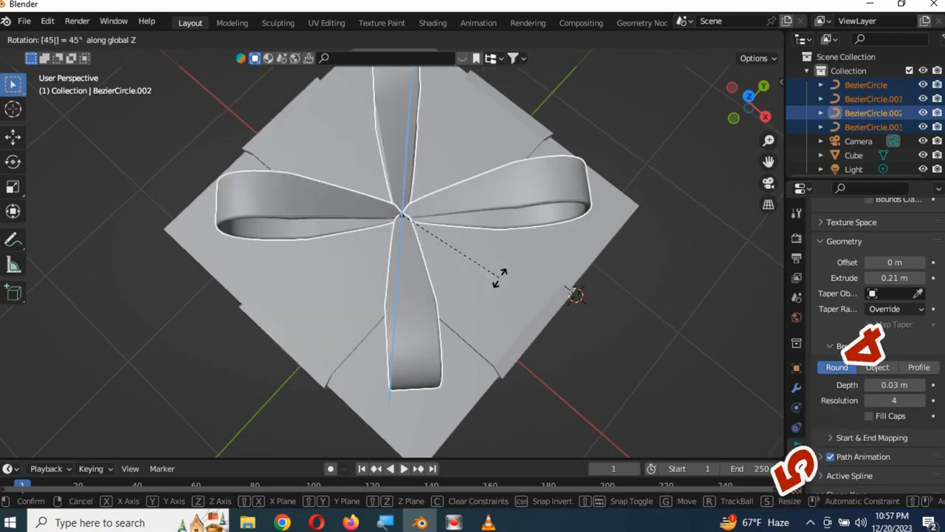
key(Return)
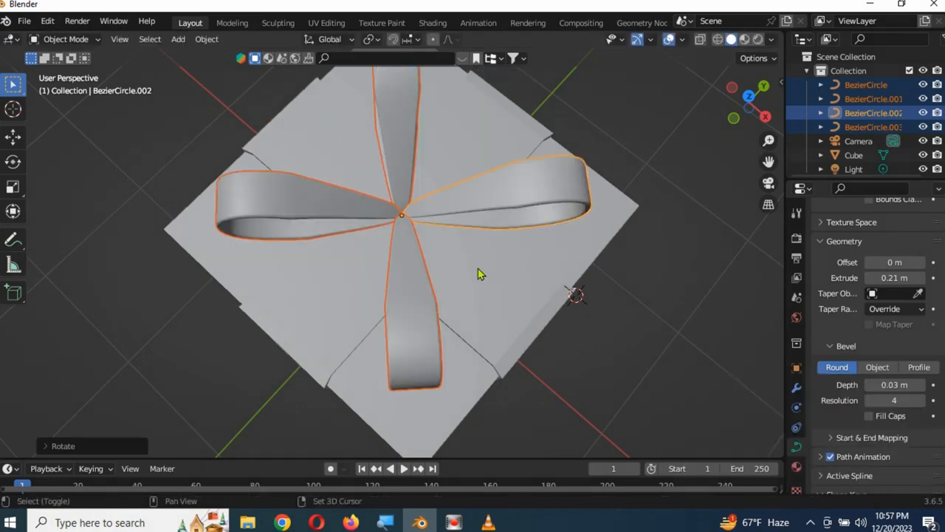
Add a UV sphere and scale it down into a small knot at the centre of the four bow loops.
key(shift+a)
mouse_move(457, 223)
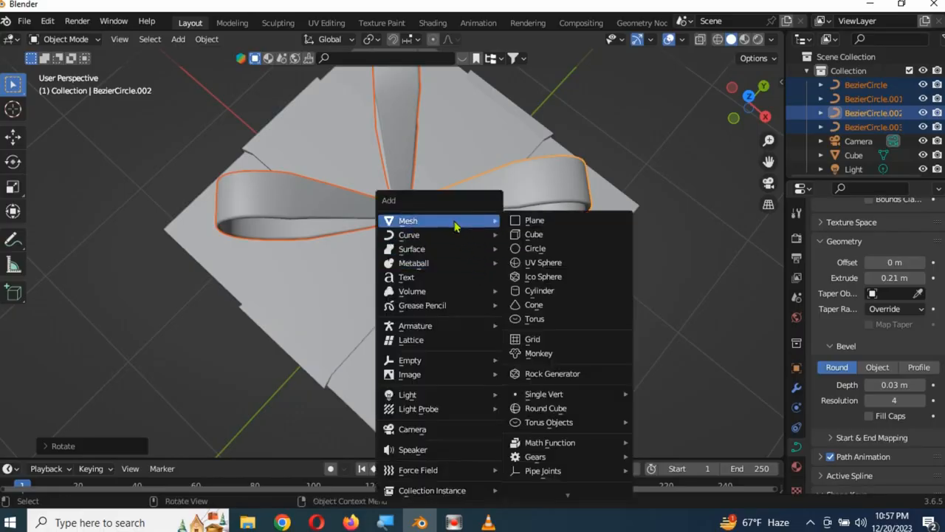
click(547, 262)
key(s)
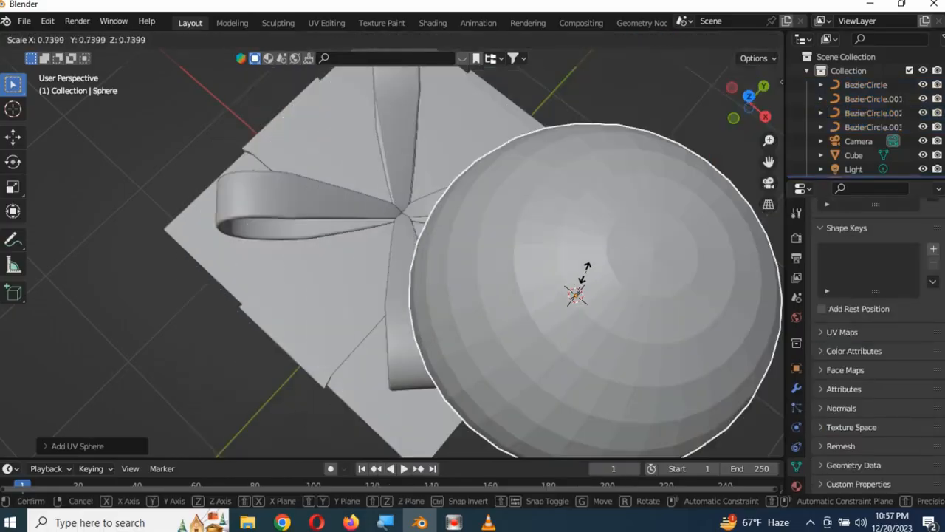
click(577, 292)
middle_drag(577, 292, 433, 295)
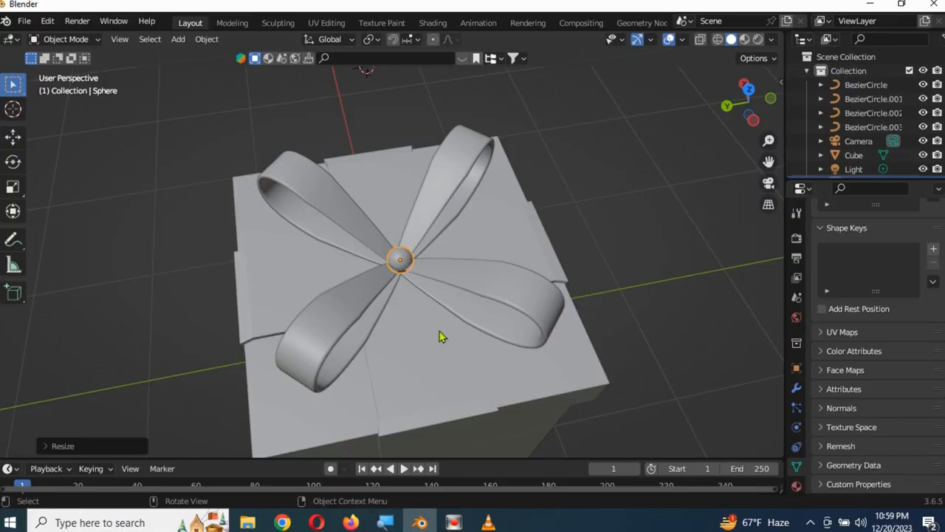
Raise the knot sphere about 0.026 m along the Z axis and fine-tune its overall scale.
key(g)
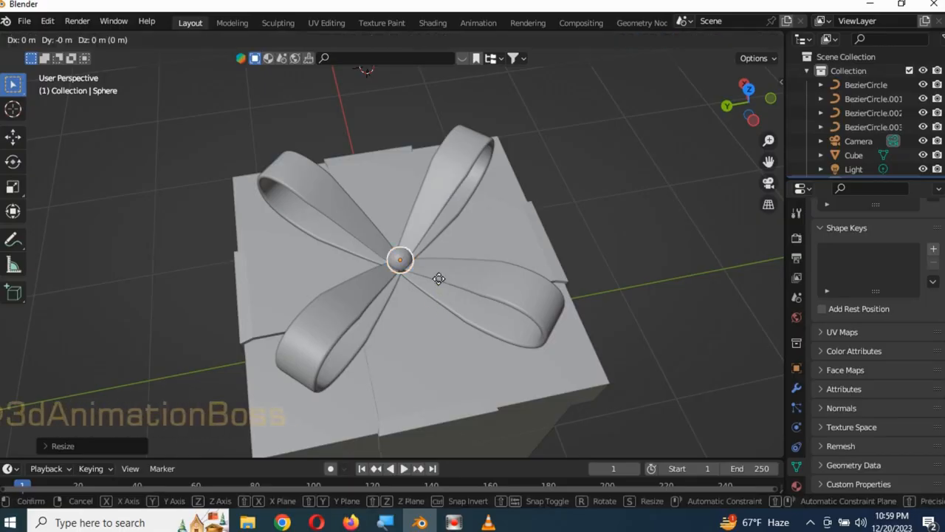
key(z)
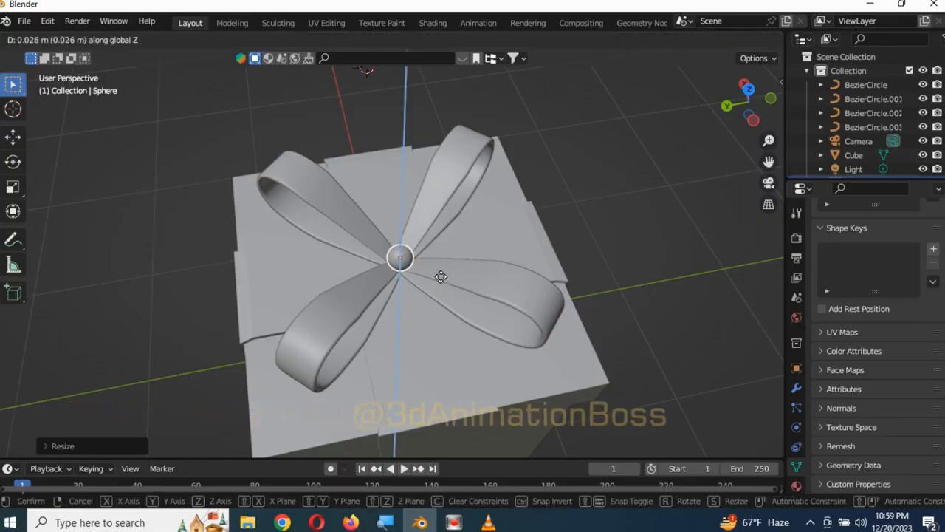
click(440, 276)
key(s)
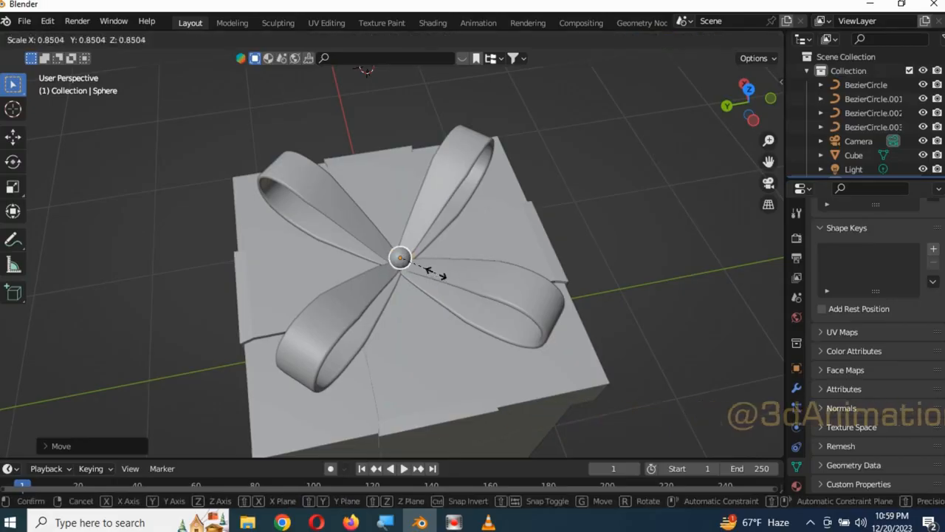
click(441, 281)
Apply Shade Smooth to the knot sphere at the bow's centre.
middle_drag(447, 291, 481, 280)
right_click(393, 262)
mouse_move(393, 261)
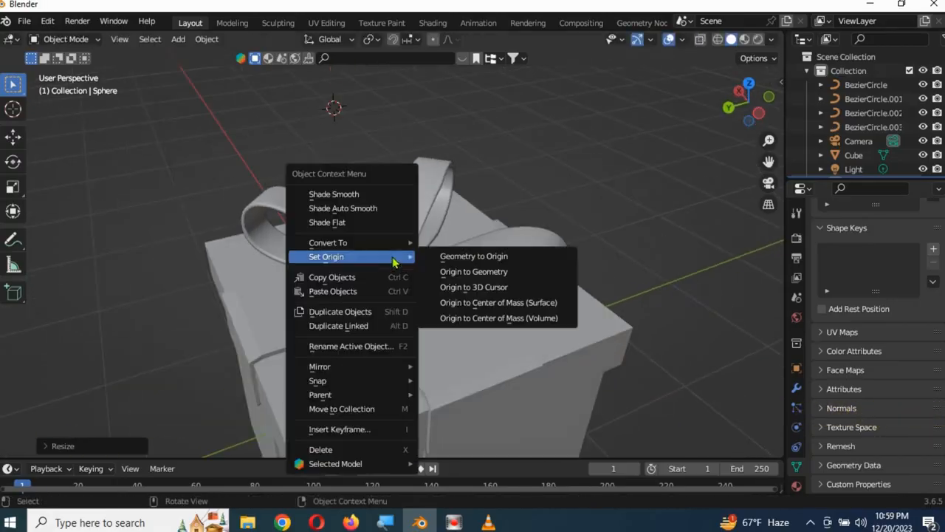
click(360, 195)
middle_drag(452, 334, 418, 385)
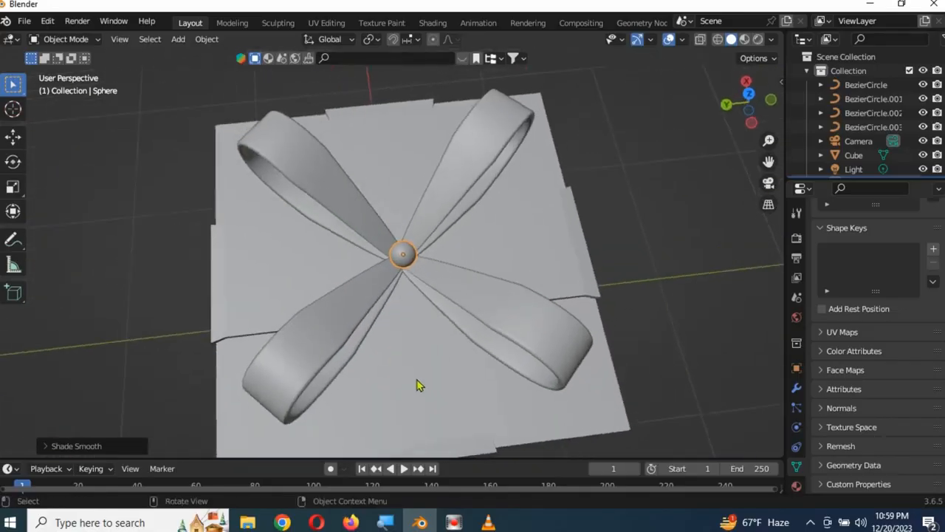
Give one bow loop a new material with a pink base color (hue 0.977, saturation 0.960, value 0.800) and display it in Material Preview.
click(536, 333)
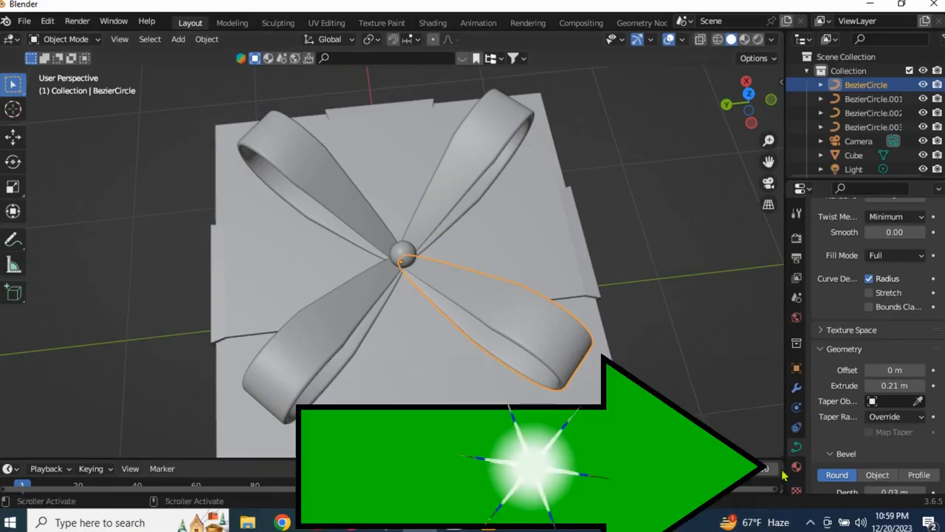
click(796, 467)
click(897, 296)
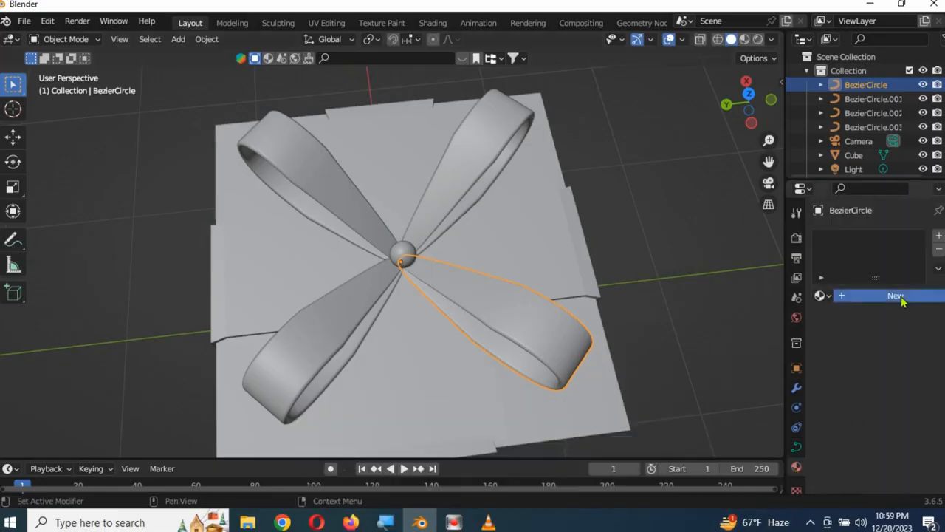
scroll(906, 362, down, 3)
click(903, 360)
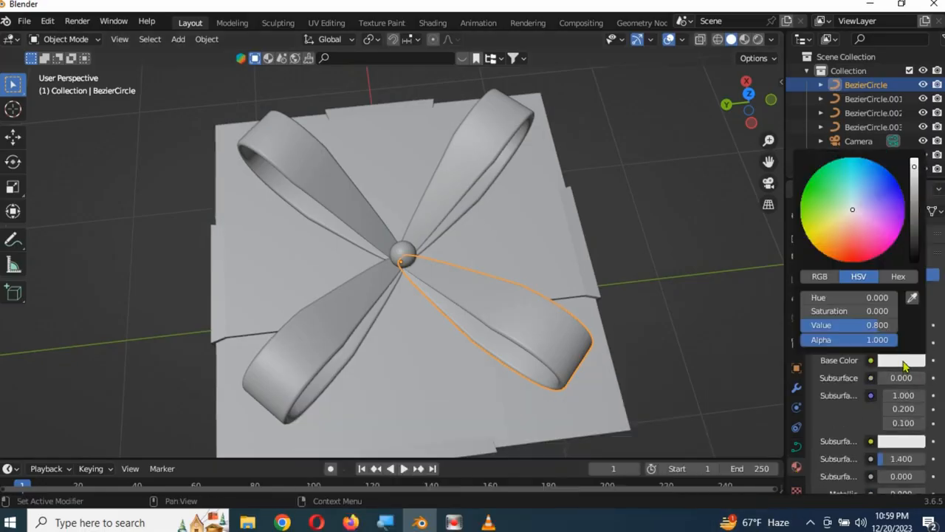
click(867, 251)
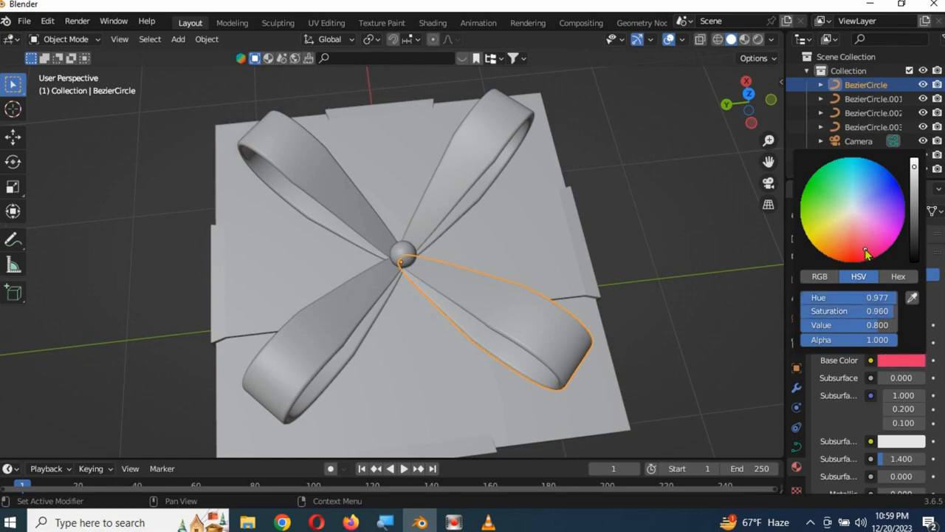
click(745, 39)
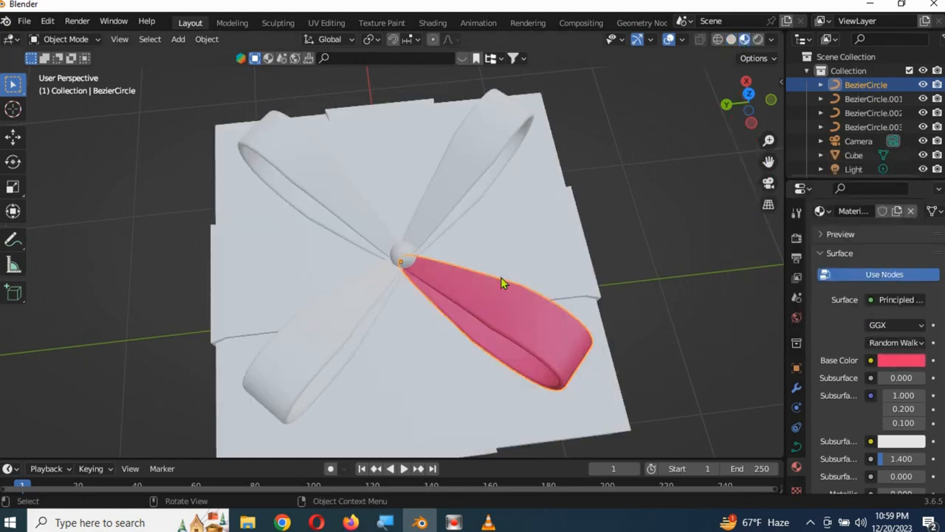
Select all four bow loops with the pink one active and link its material to the other three.
shift+click(456, 192)
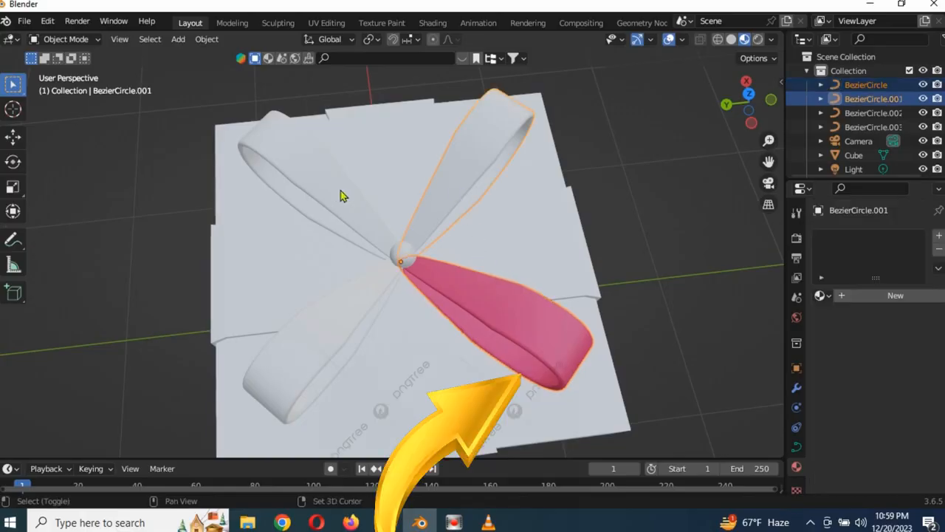
shift+click(342, 196)
shift+click(327, 327)
shift+click(508, 310)
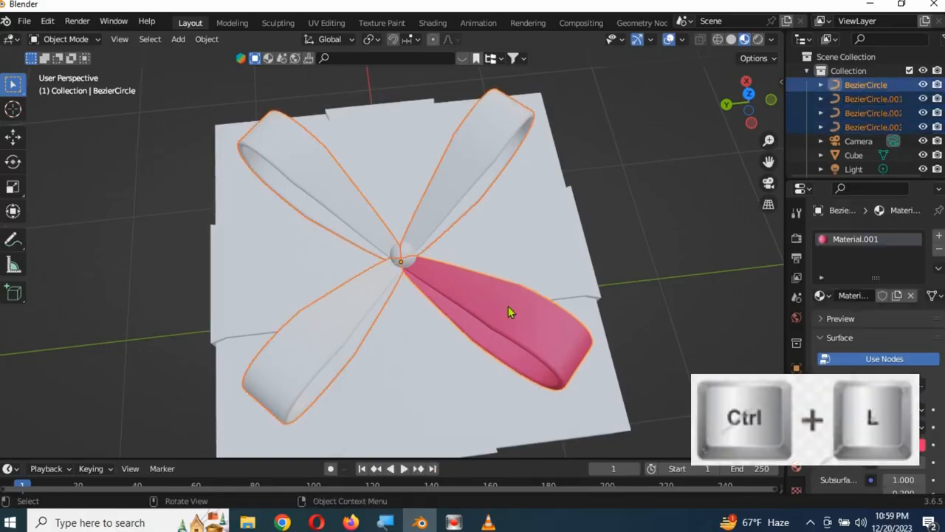
key(ctrl+l)
click(453, 307)
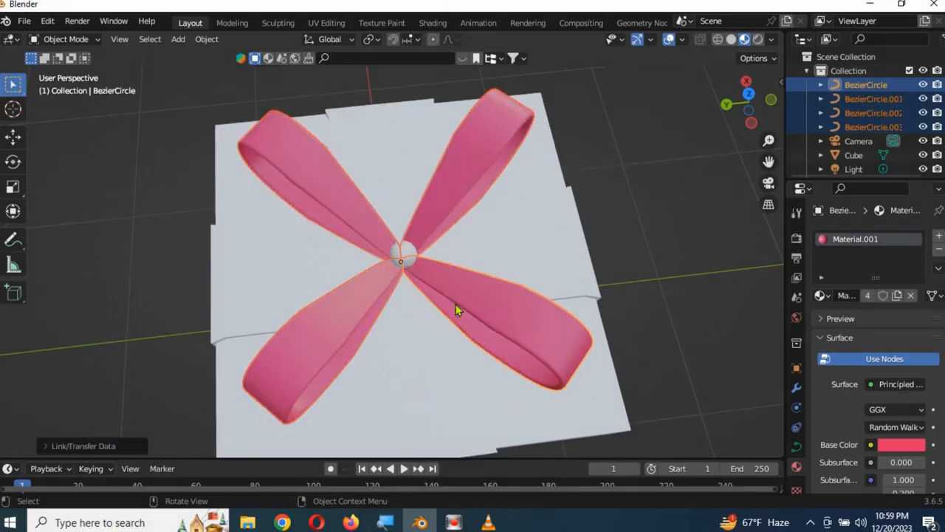
In Edit Mode on the gift box, add a second material slot using Material.001 and assign it to the selected ribbon faces.
middle_drag(441, 339, 355, 275)
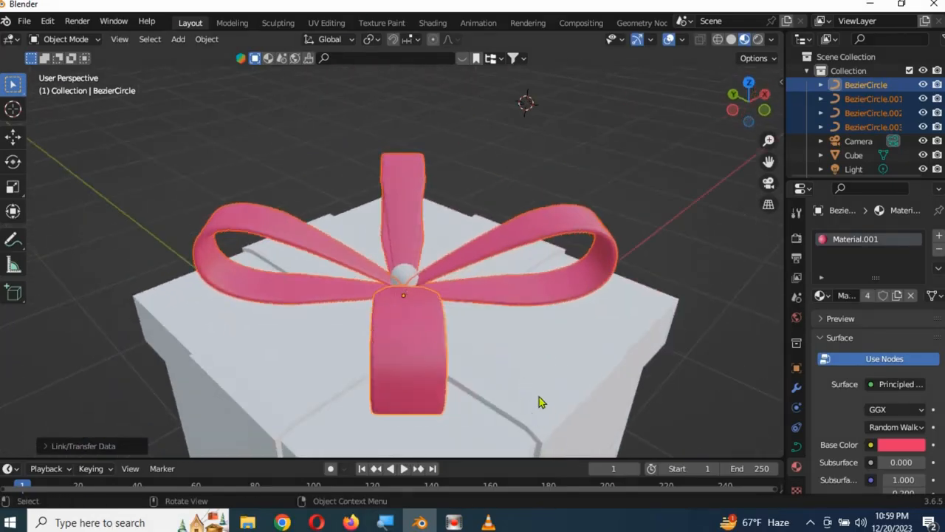
scroll(539, 401, down, 3)
click(446, 376)
key(Tab)
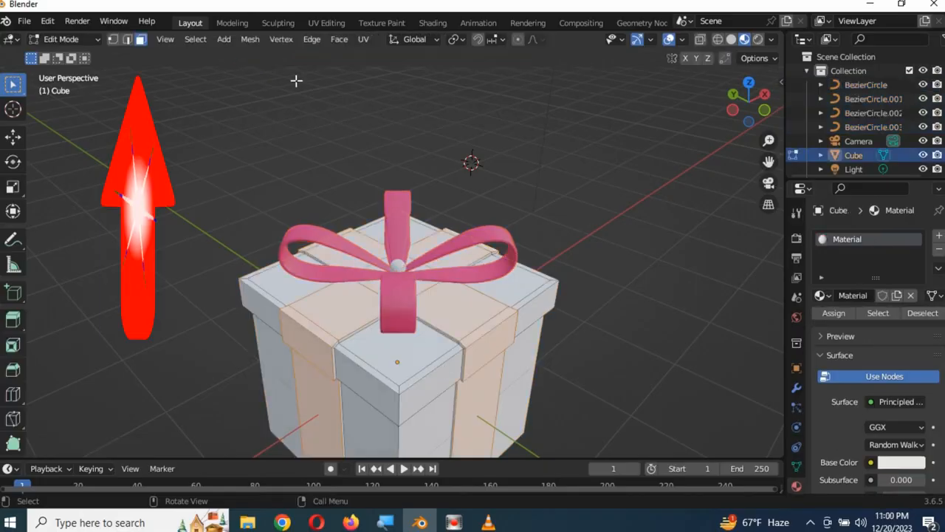
click(940, 237)
click(880, 325)
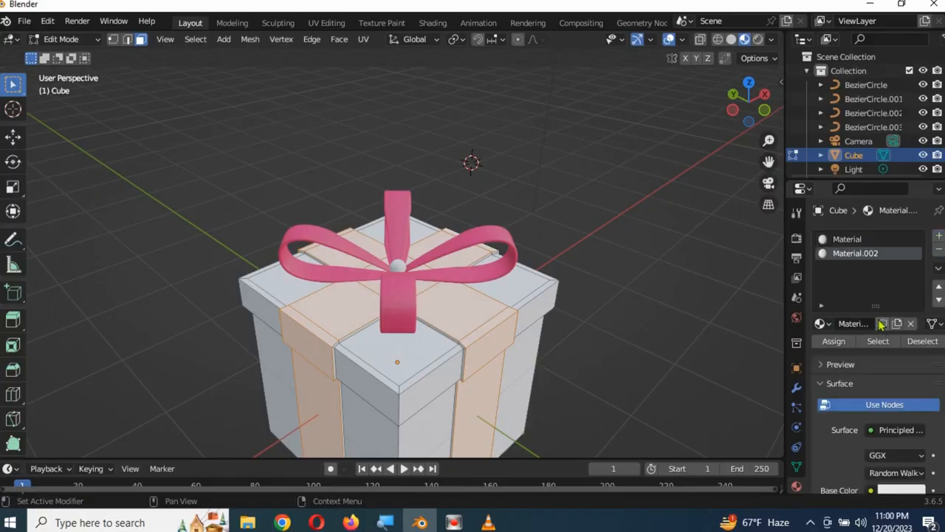
click(824, 324)
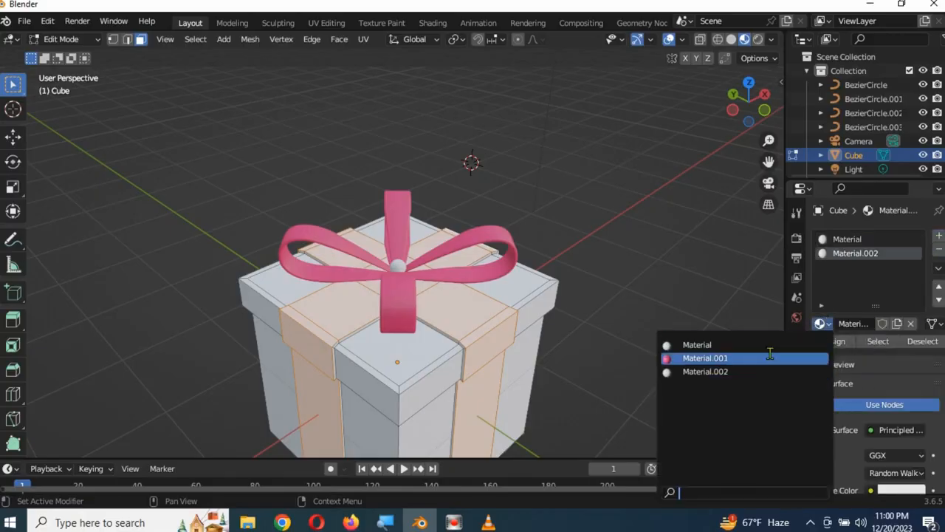
click(746, 357)
key(Tab)
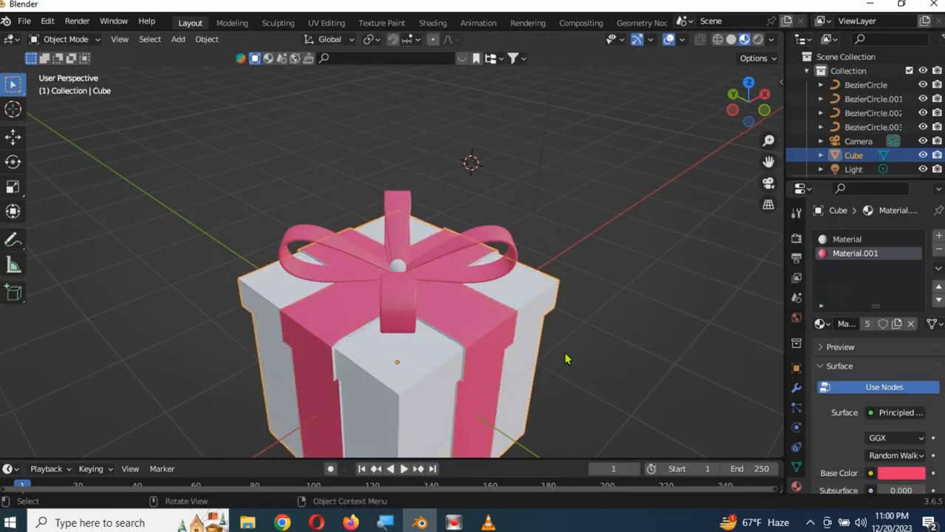
In Edit Mode, invert the face selection to select all box and lid faces outside the ribbon.
middle_drag(567, 359, 509, 281)
key(Tab)
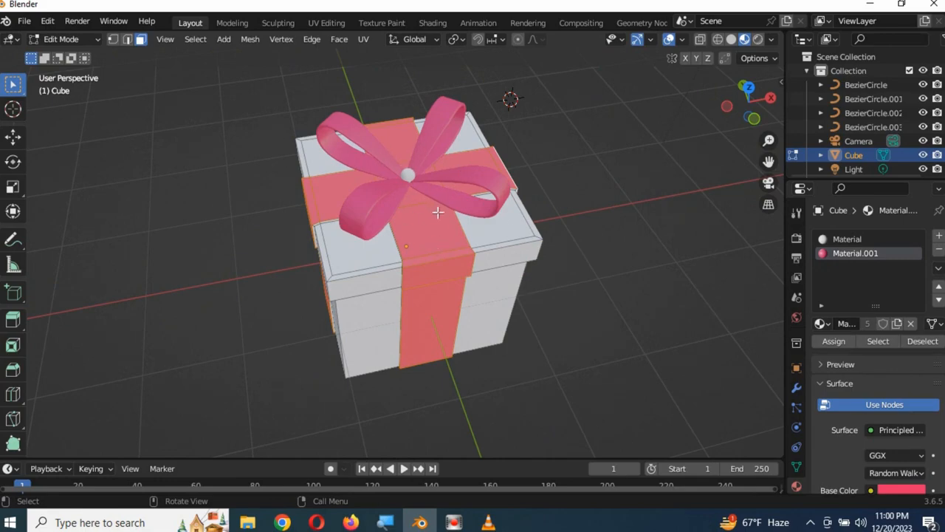
middle_drag(438, 212, 440, 265)
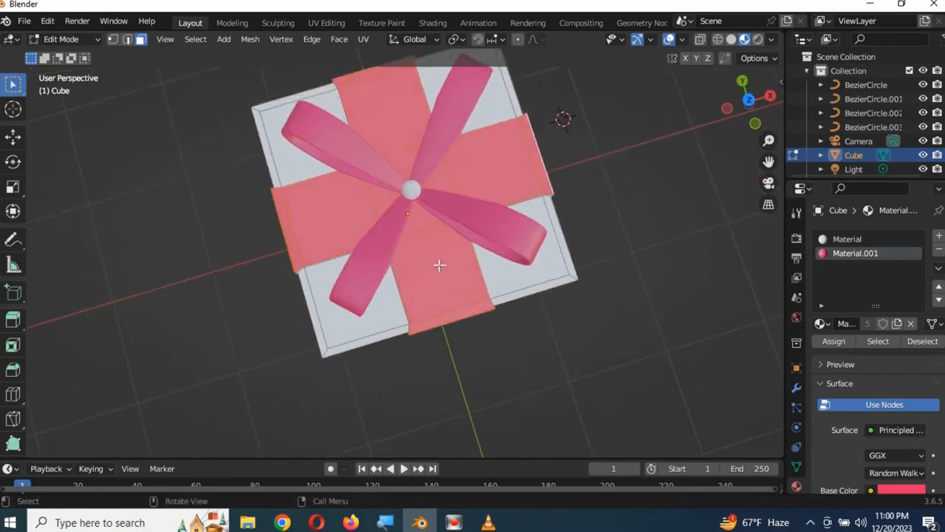
click(195, 39)
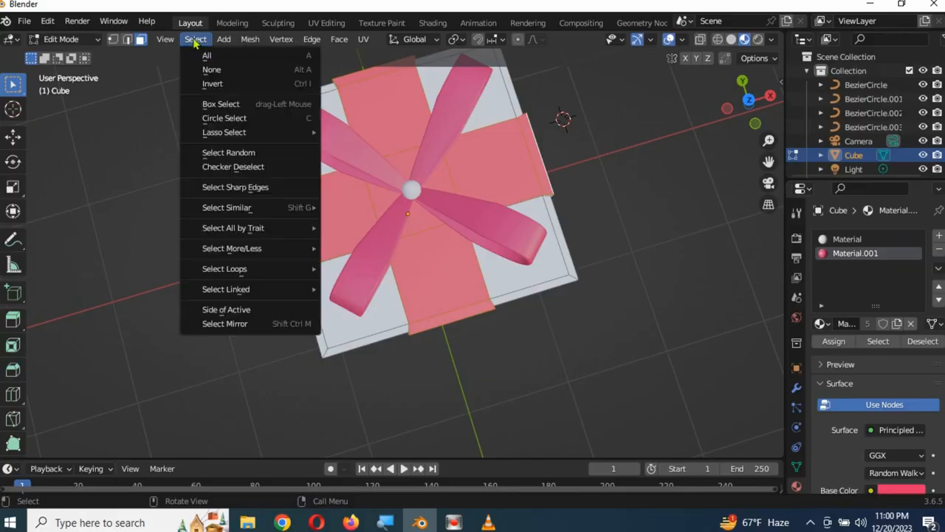
click(242, 85)
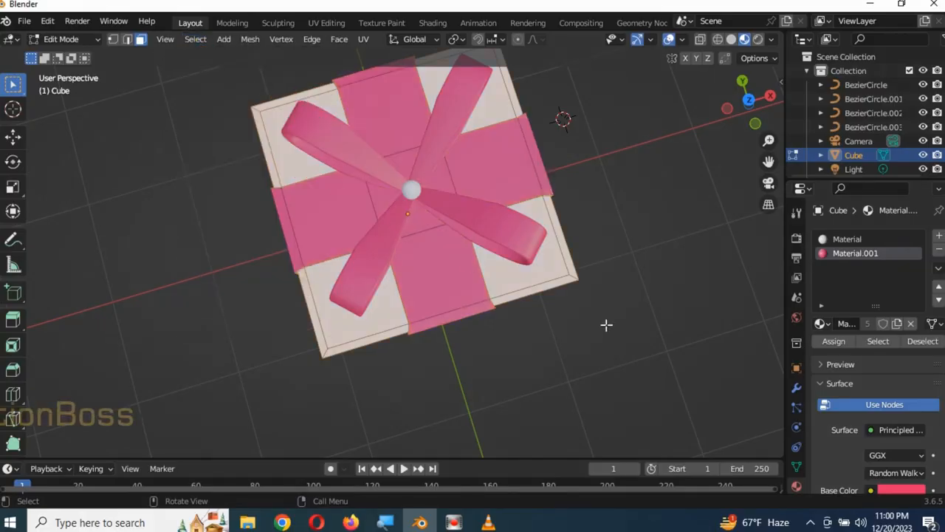
middle_drag(579, 370, 604, 264)
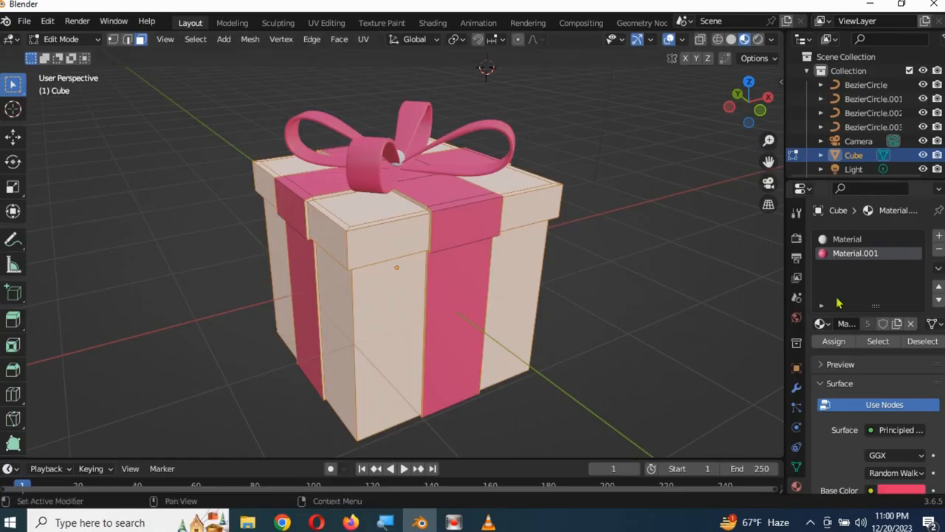
Add a third material slot with a new purple base-color material, assign it to the selected non-ribbon faces, and return to Object Mode.
click(939, 238)
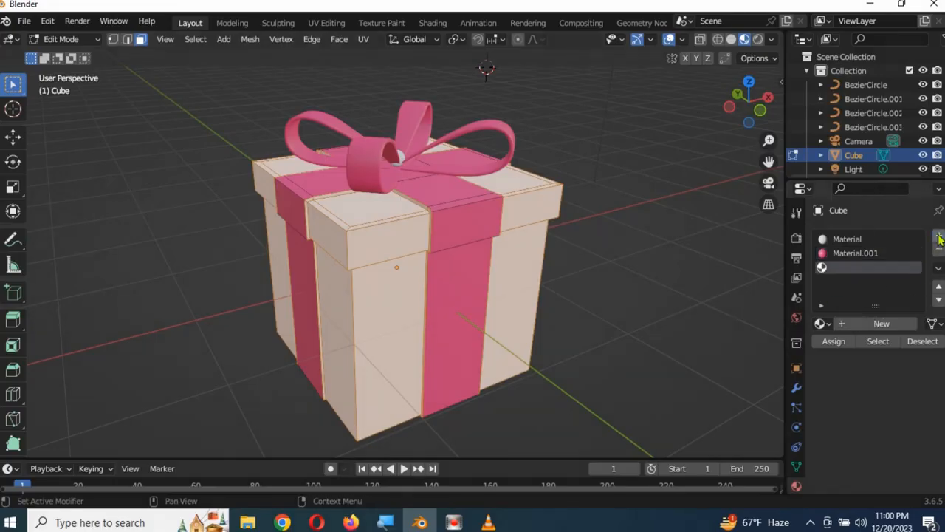
click(872, 327)
scroll(882, 414, down, 4)
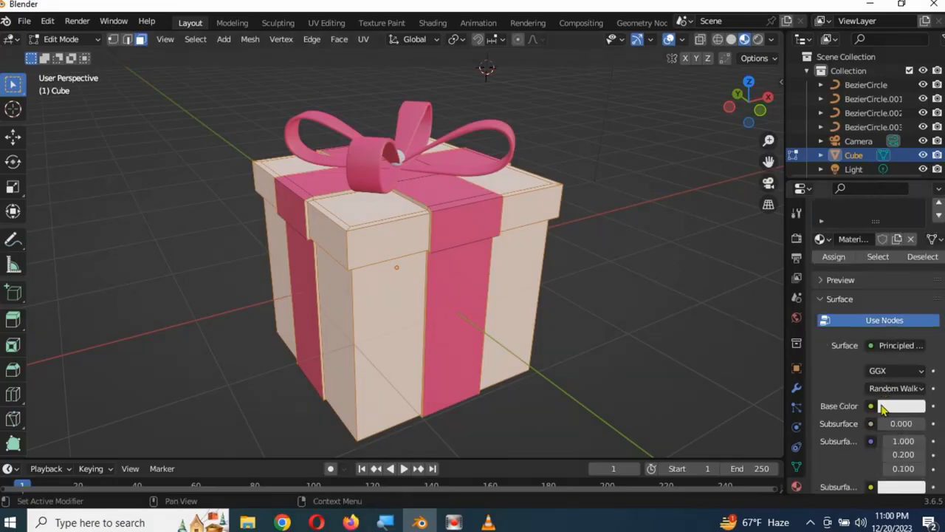
click(886, 408)
click(896, 267)
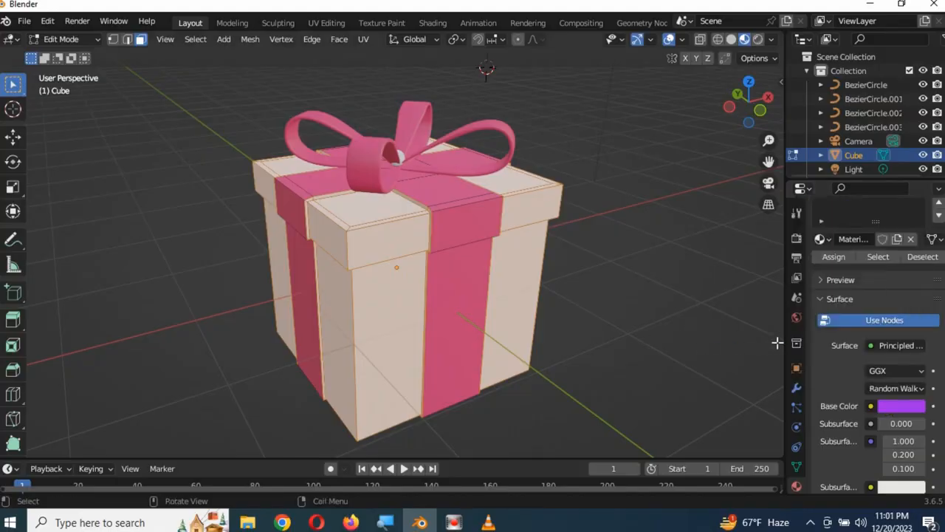
click(837, 253)
middle_drag(556, 295, 487, 318)
key(Tab)
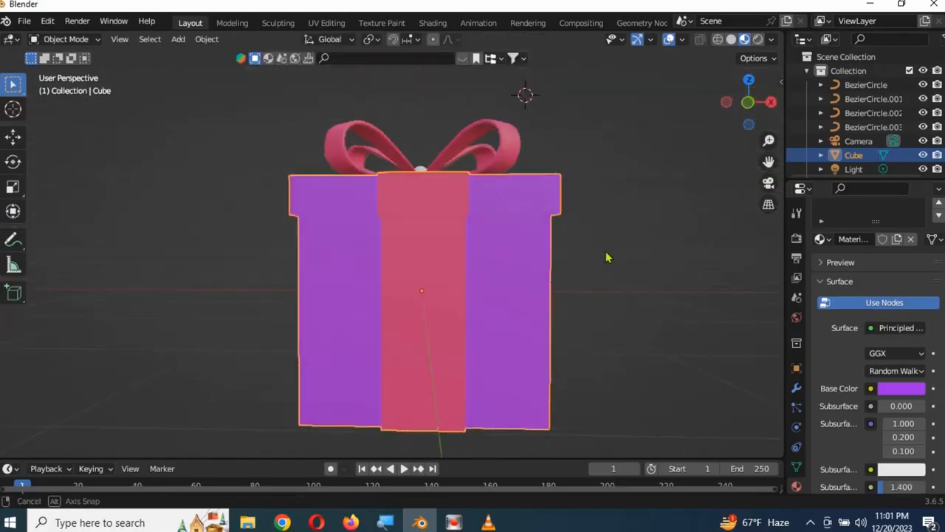